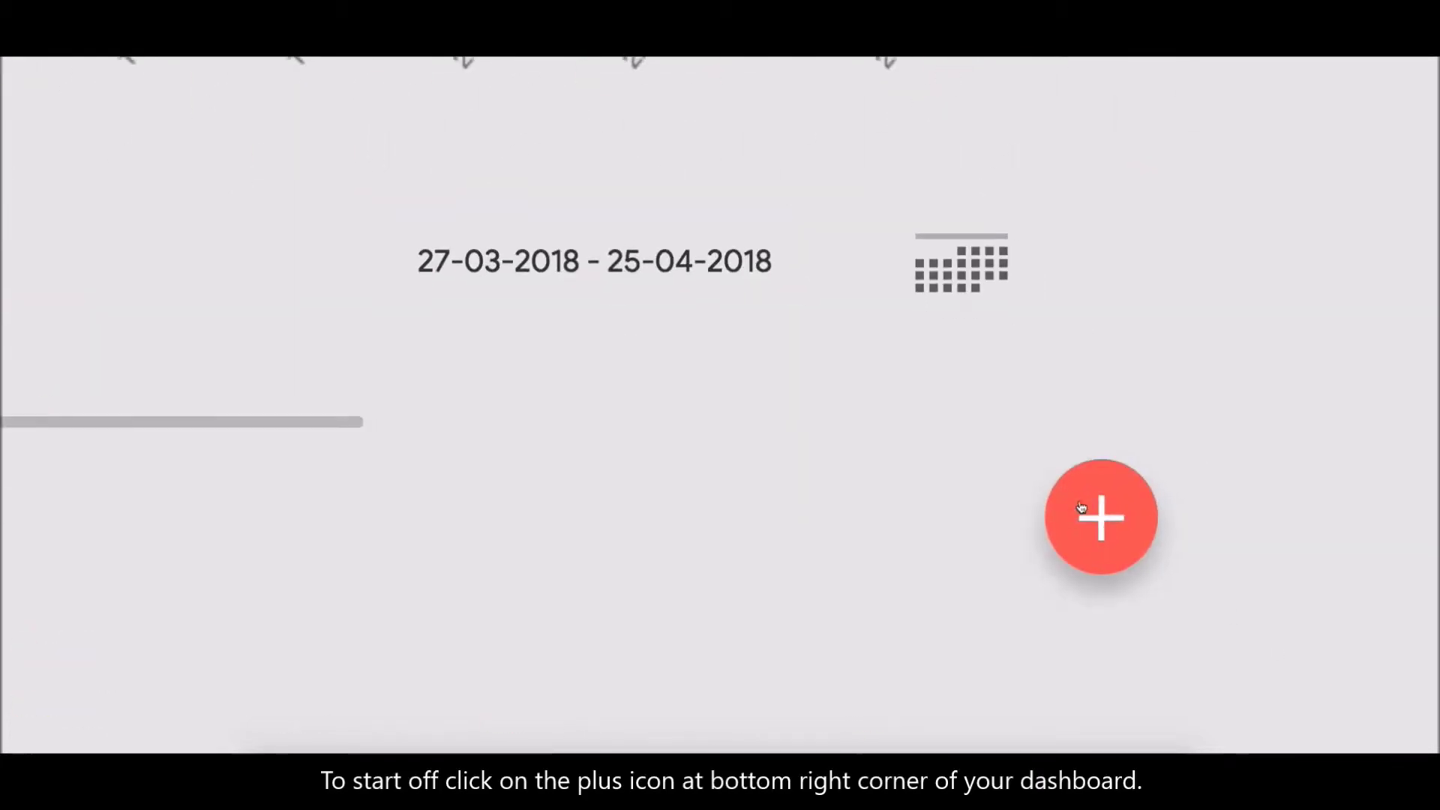
Start creating a new survey from the dashboard's red plus button
click(1081, 507)
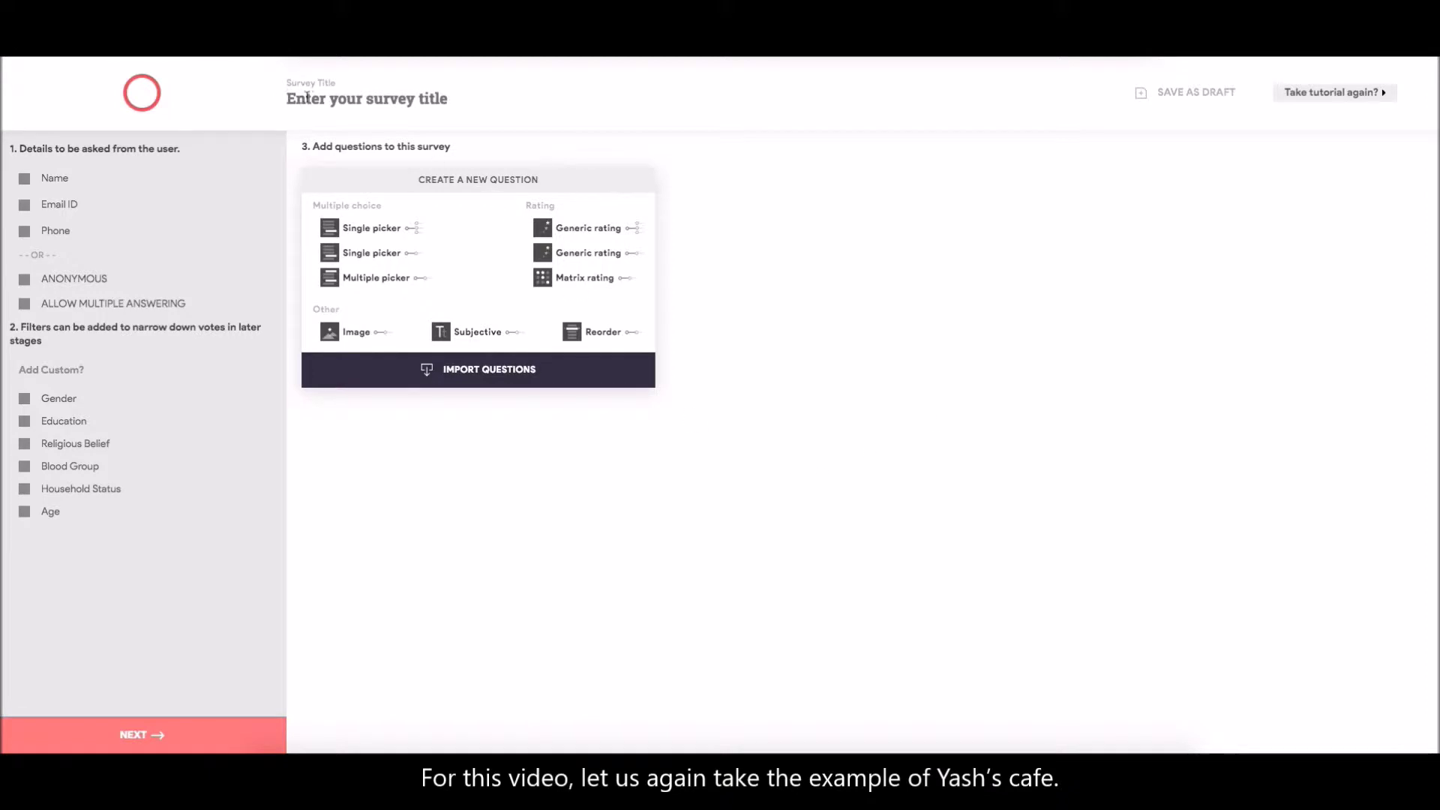
Title the survey CAFE SURVEY and request respondents' name and phone number
text(CAFE SURVEY)
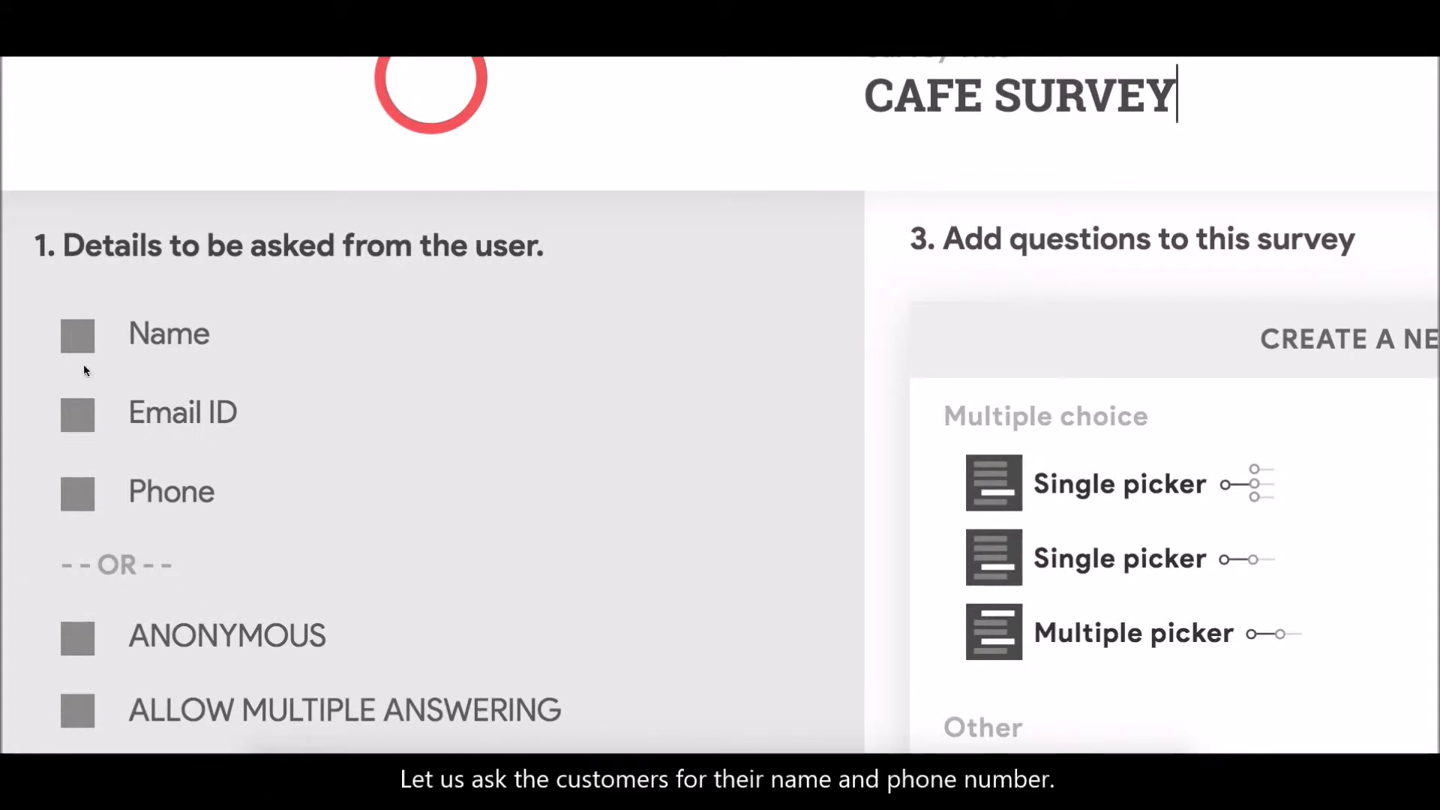
click(77, 337)
click(78, 492)
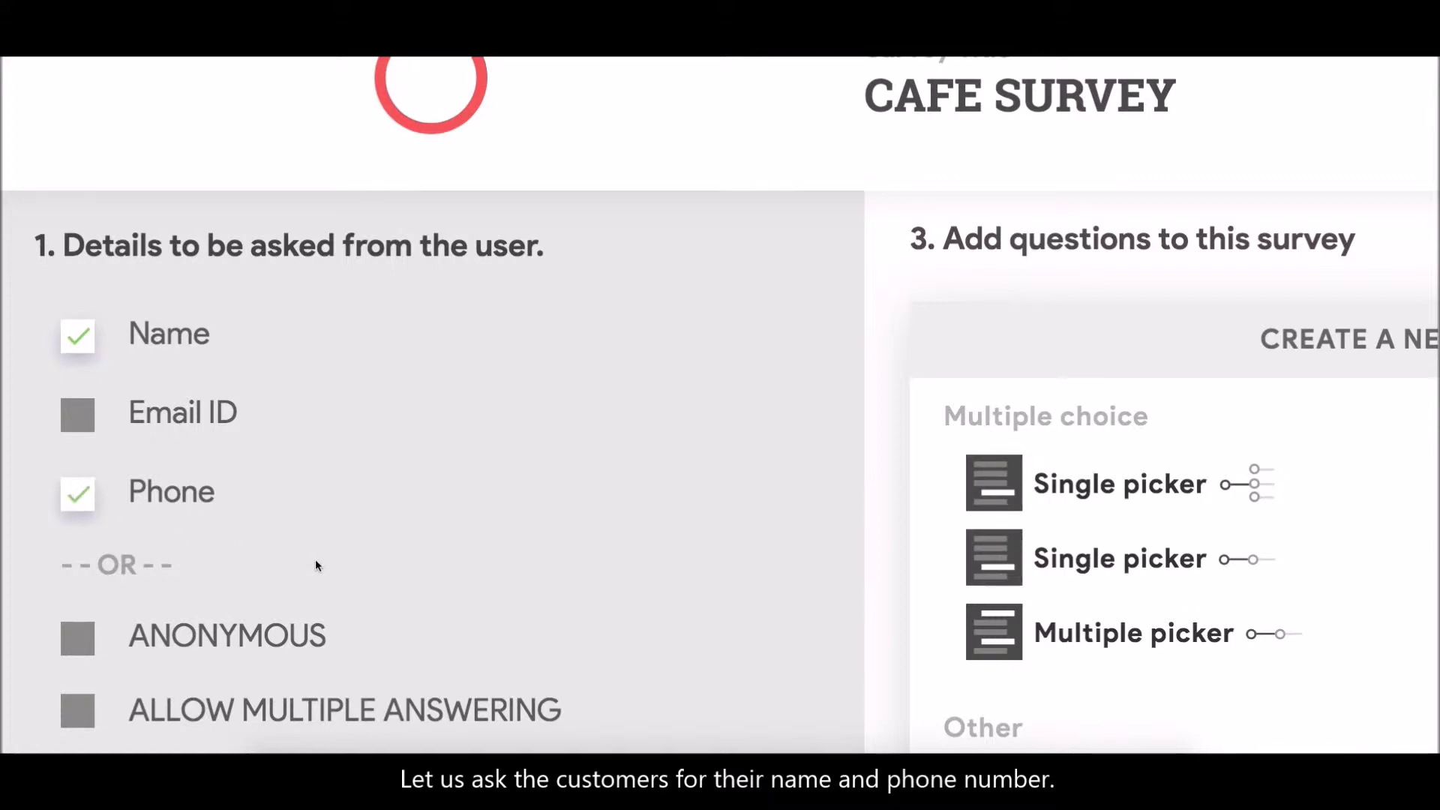
Enable Gender and Age as response filters
scroll(344, 585, down, 9)
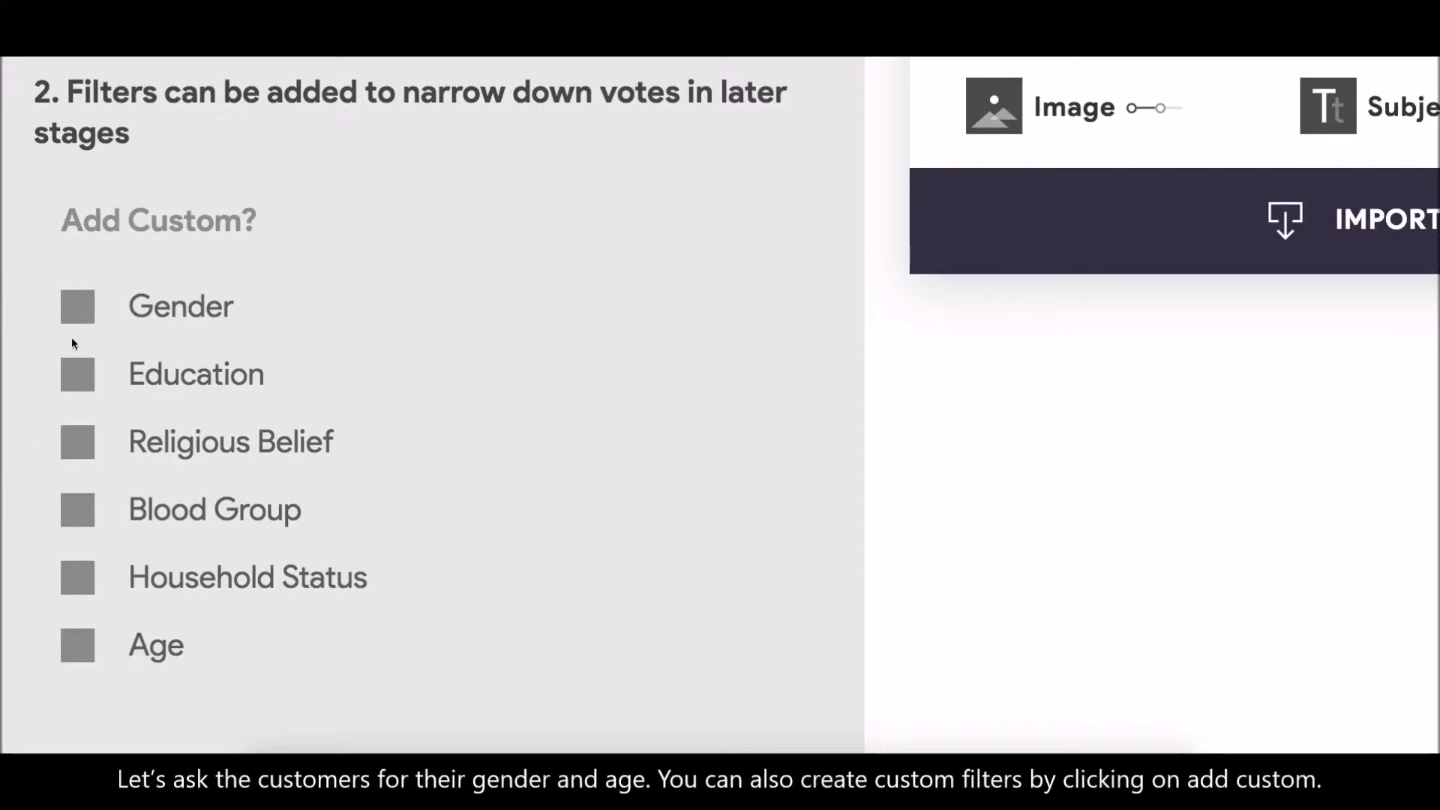
click(80, 315)
click(81, 661)
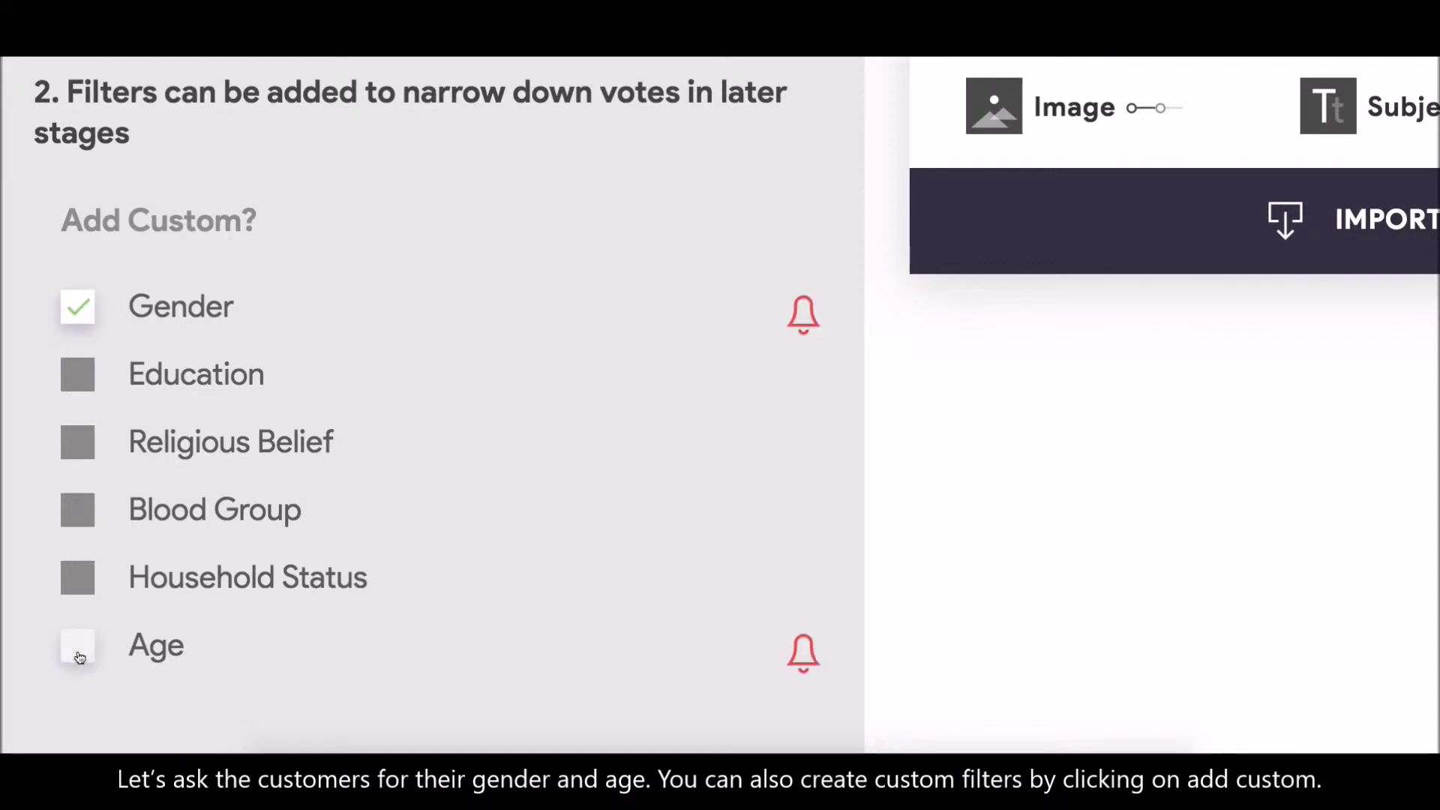
mouse_move(297, 237)
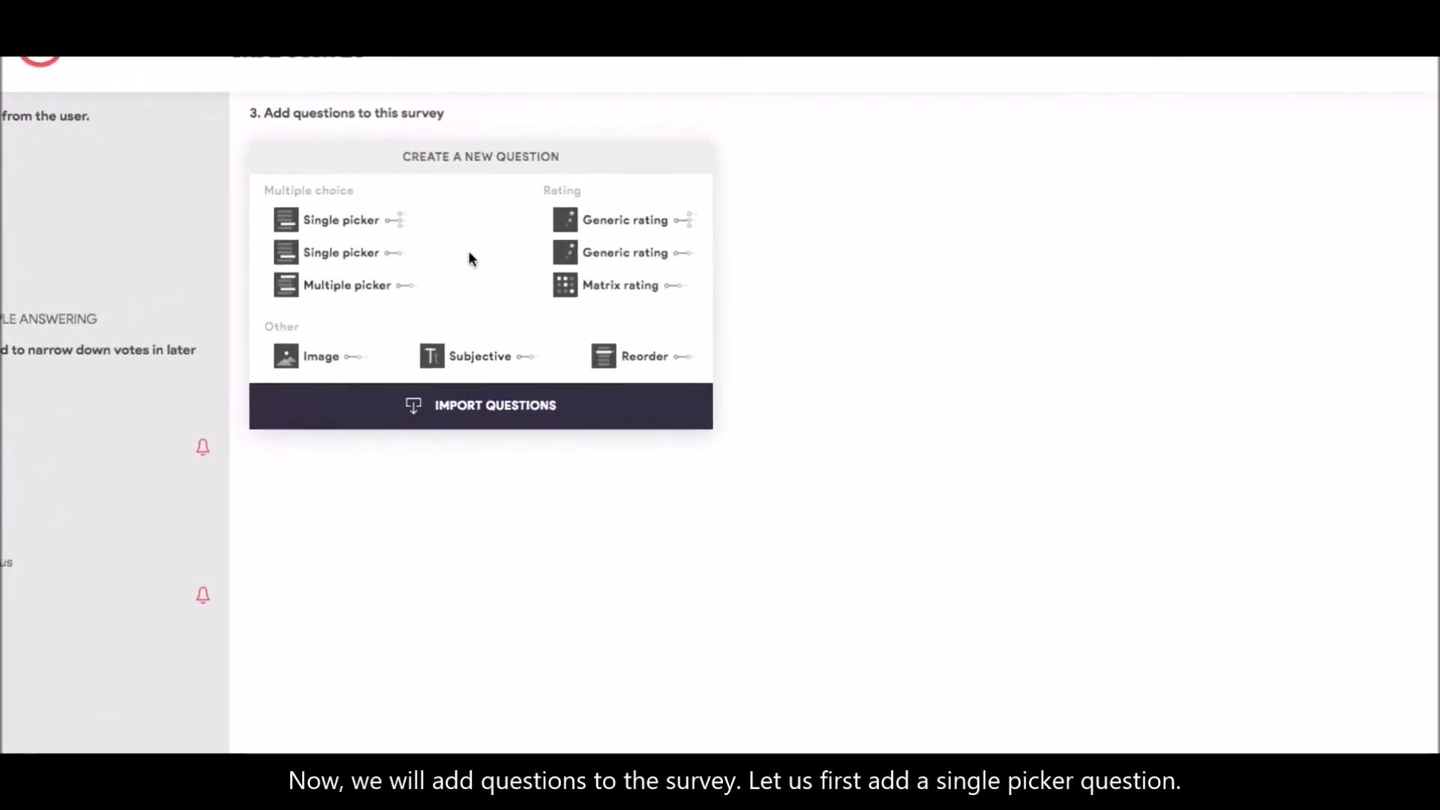
Create a single-picker question 'Did you like the cafe?' with options Yes and No
click(339, 219)
click(831, 262)
text(Di)
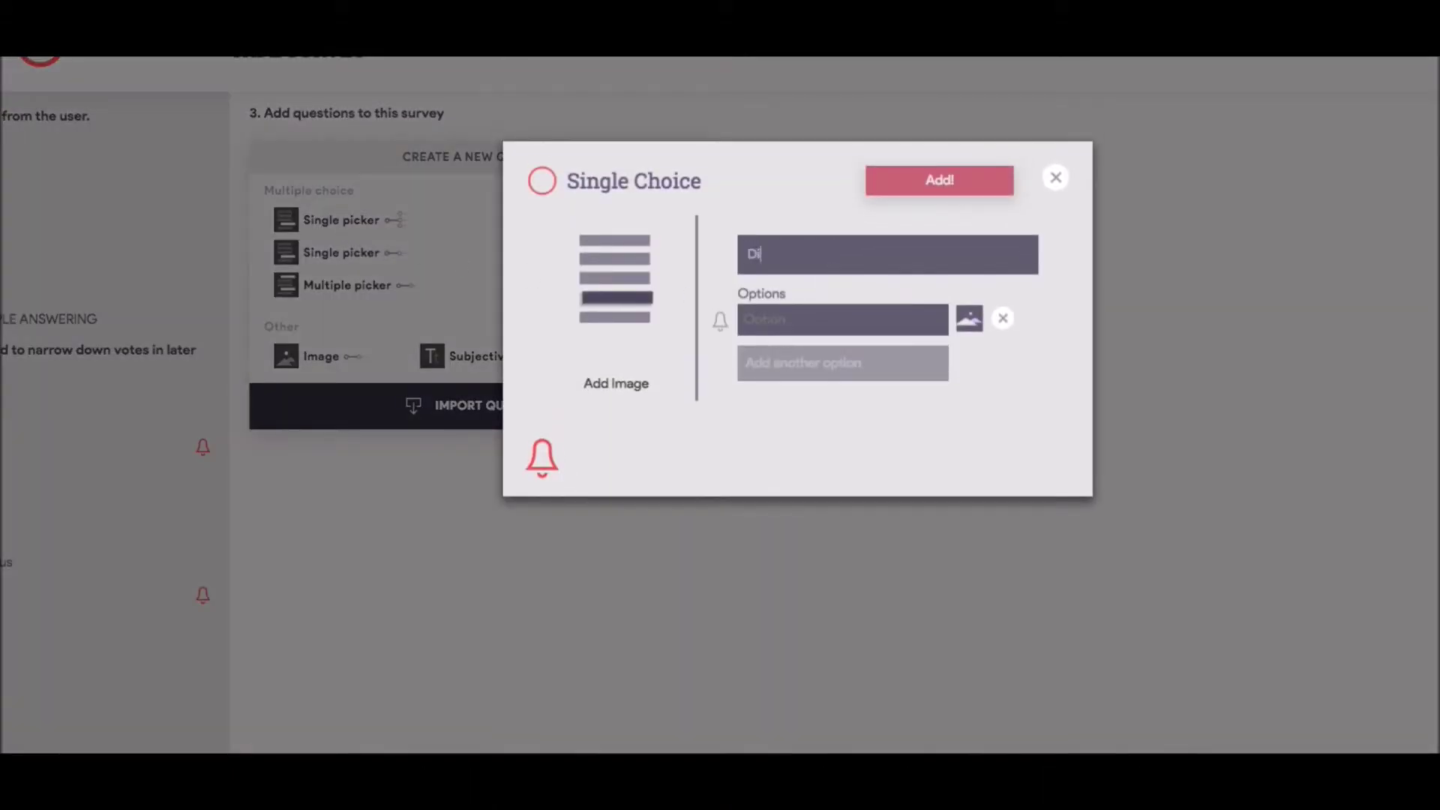
text(d you like the cafe?)
click(831, 317)
text(Yes)
click(813, 363)
text(No)
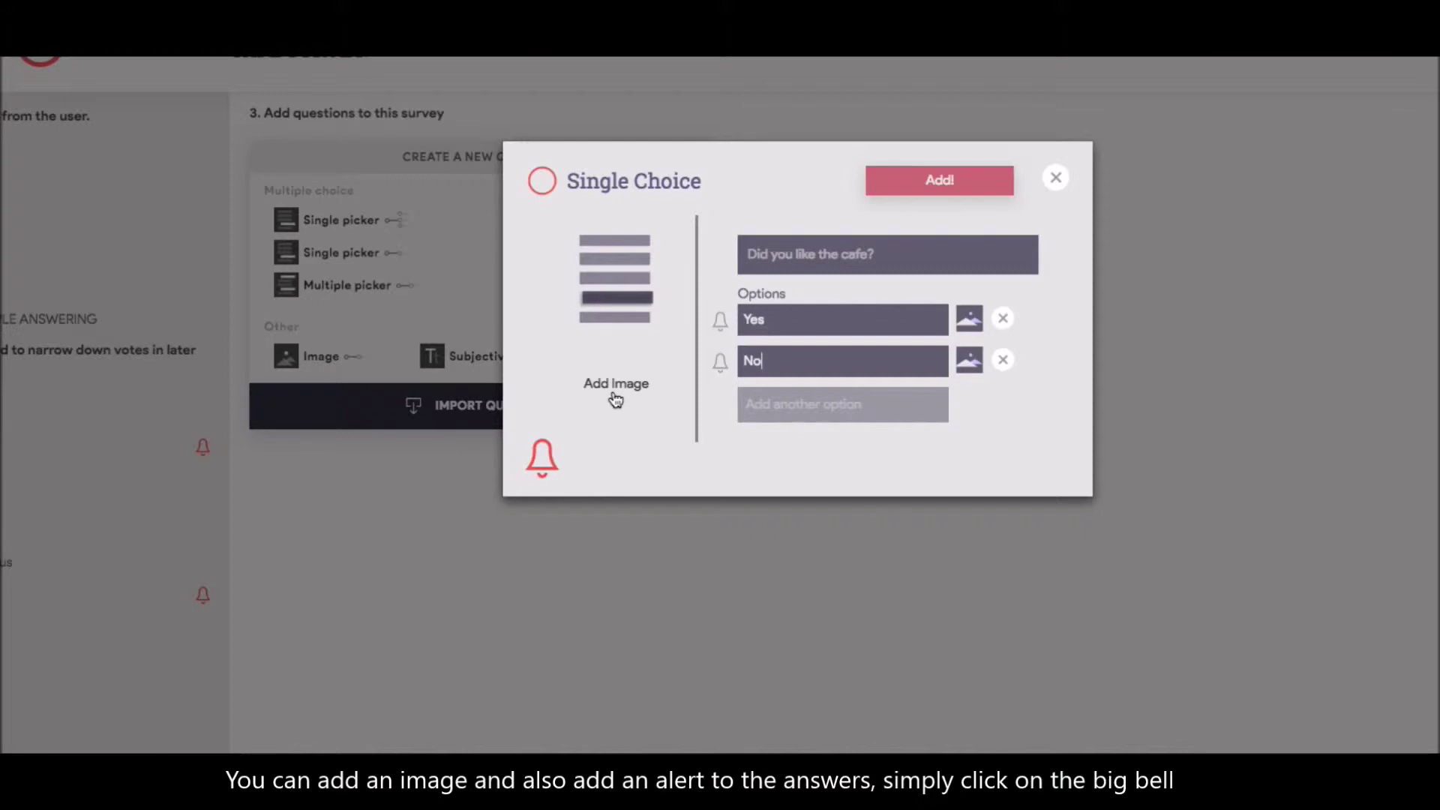
Set email and SMS alerts to the second contact on the No answer, then add the question
click(544, 459)
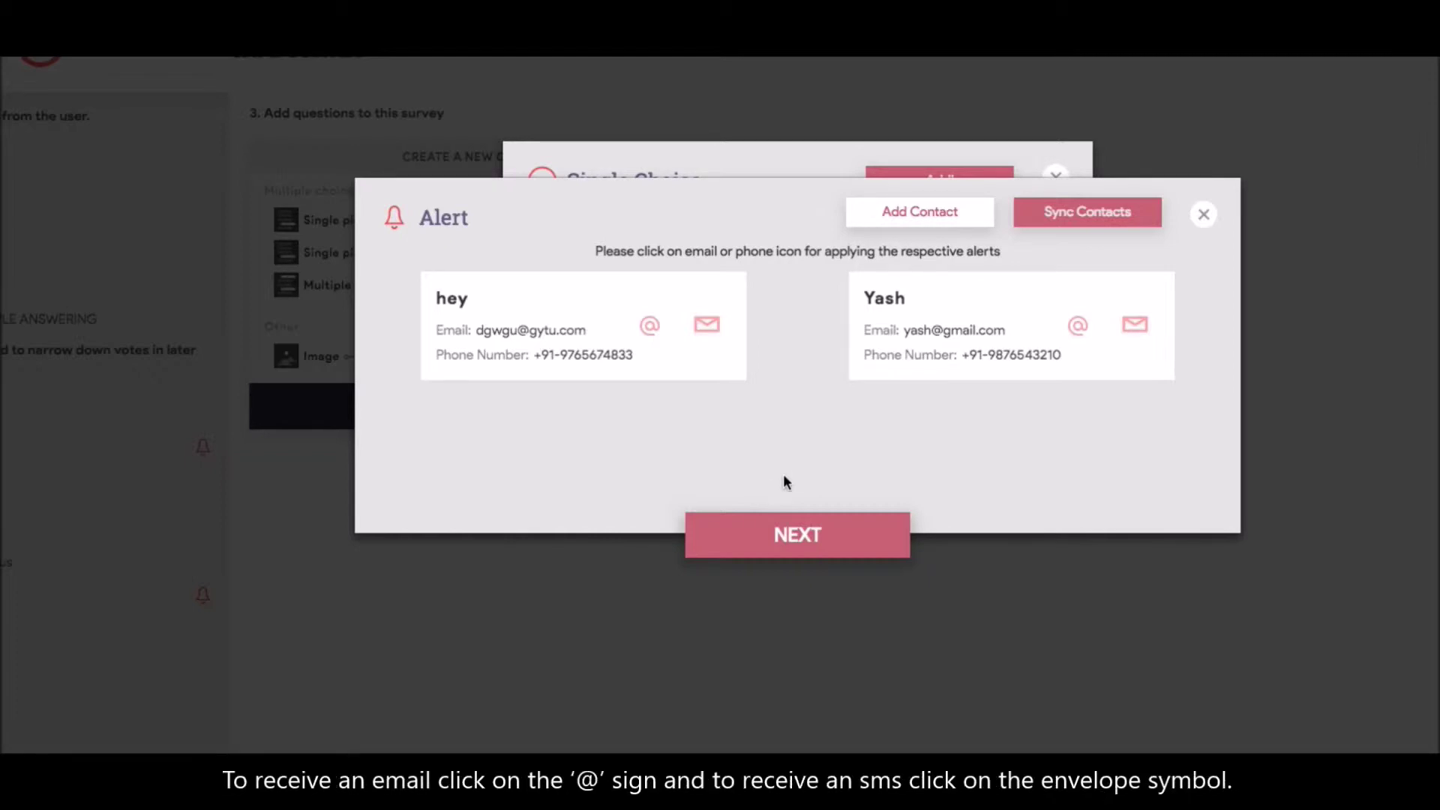
click(1070, 330)
click(1134, 328)
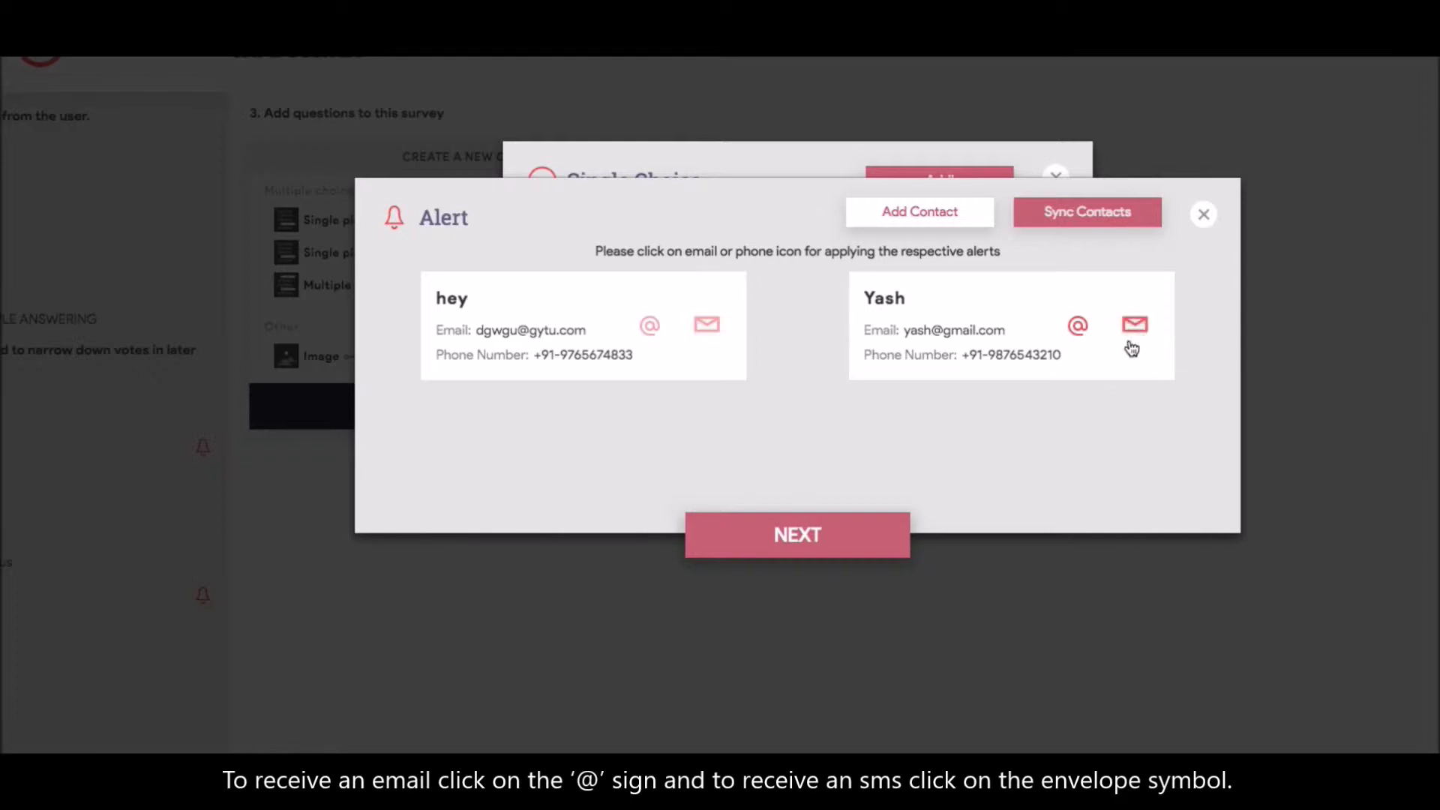
click(833, 542)
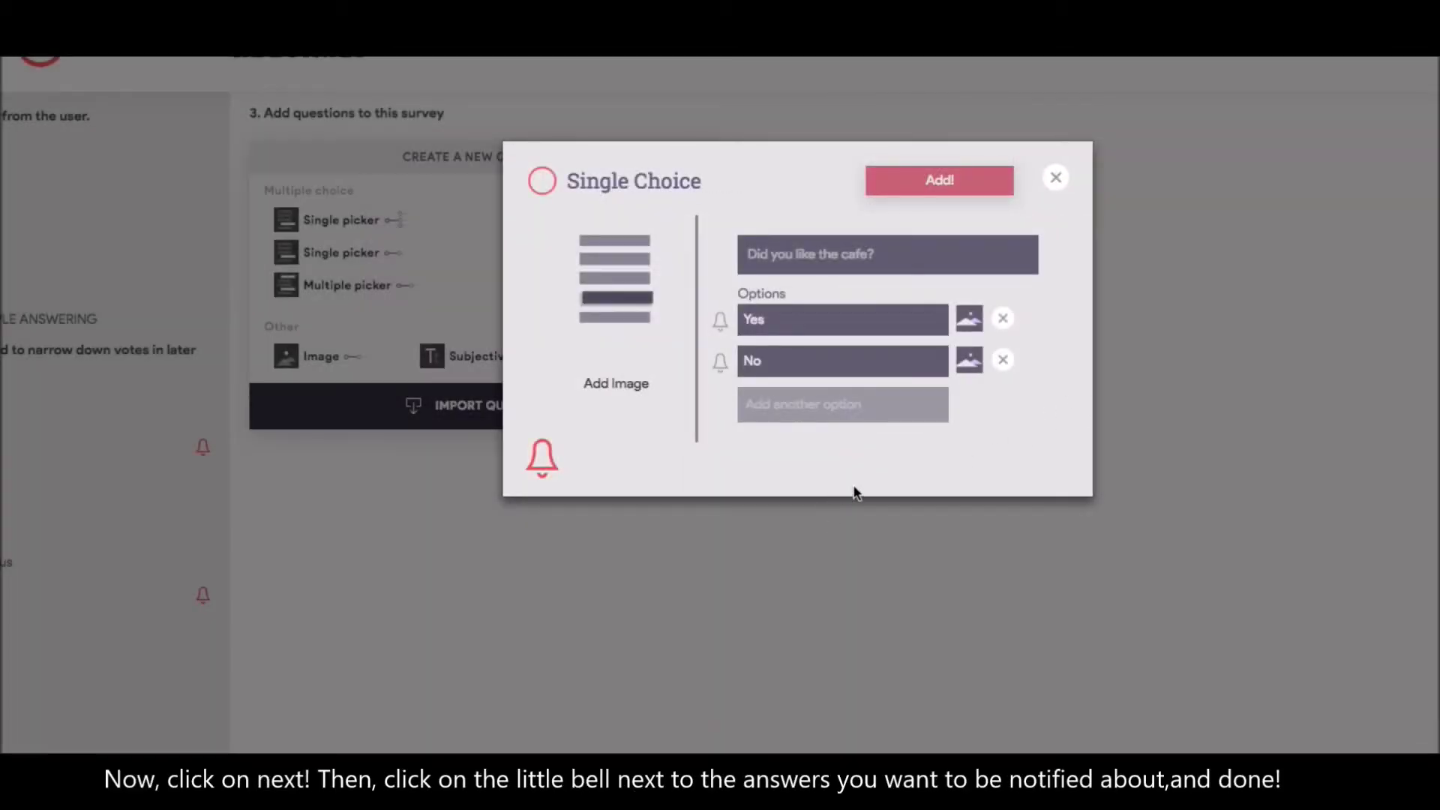
click(722, 369)
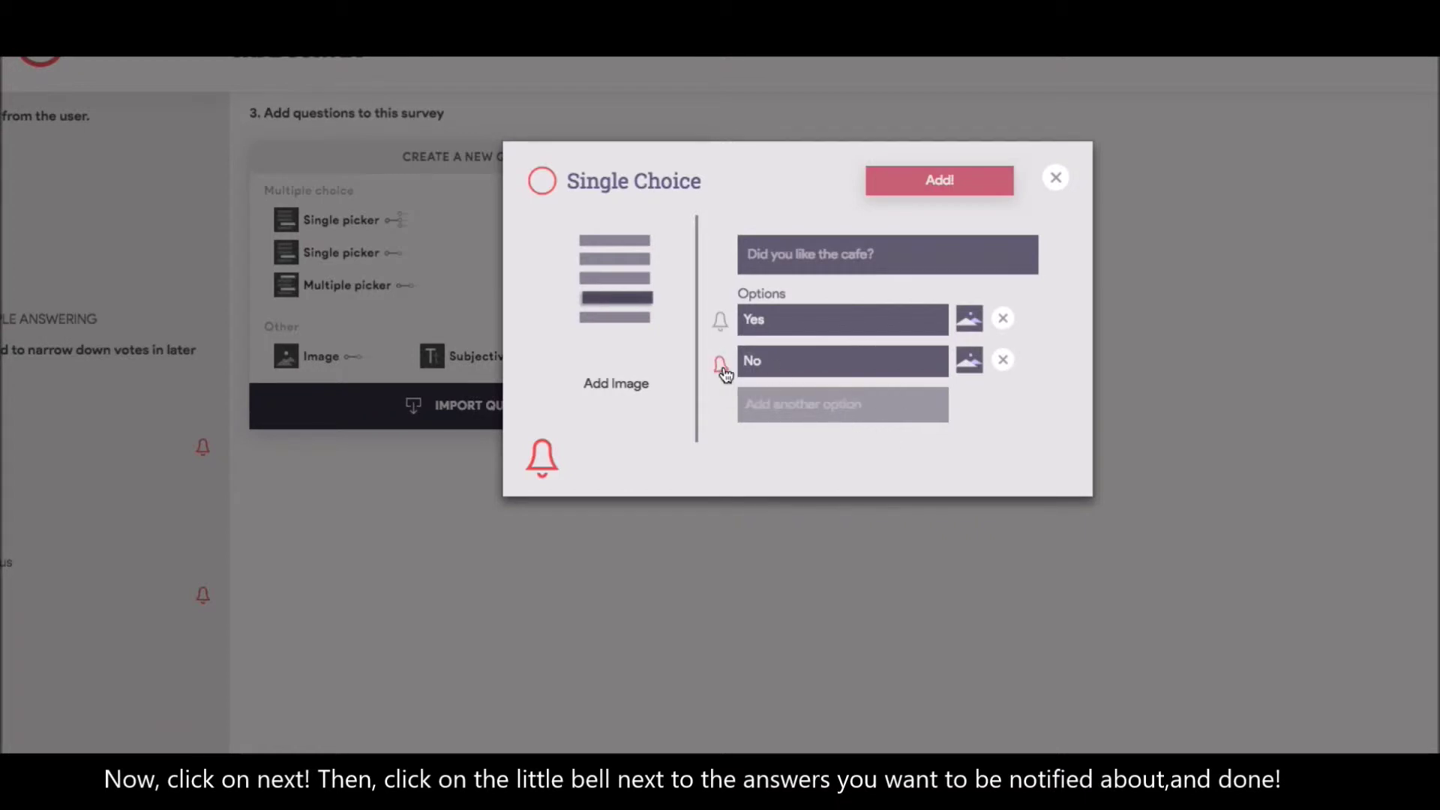
click(938, 196)
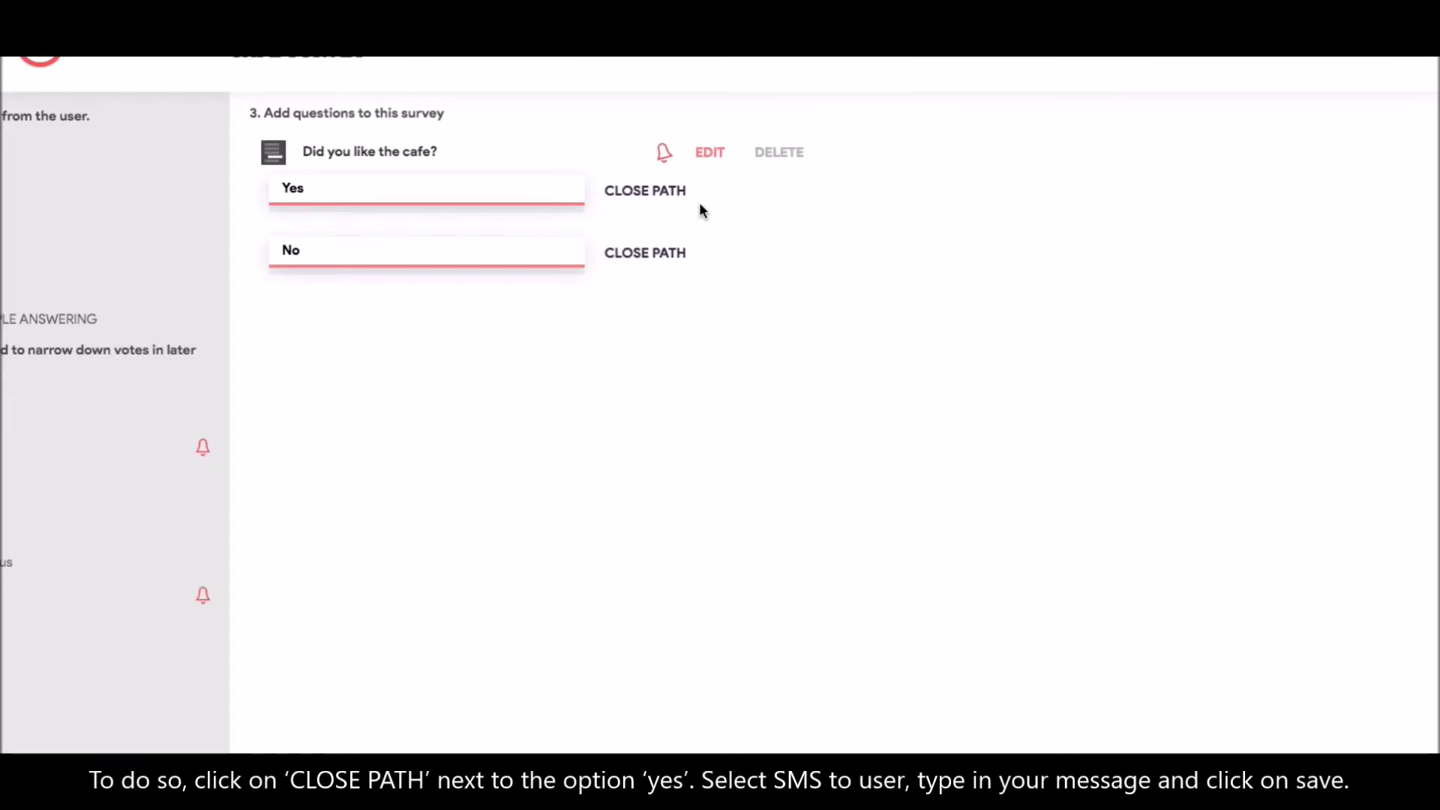
Close the Yes path with an SMS to the user: 'Thank you for your positive feedback!'
click(668, 199)
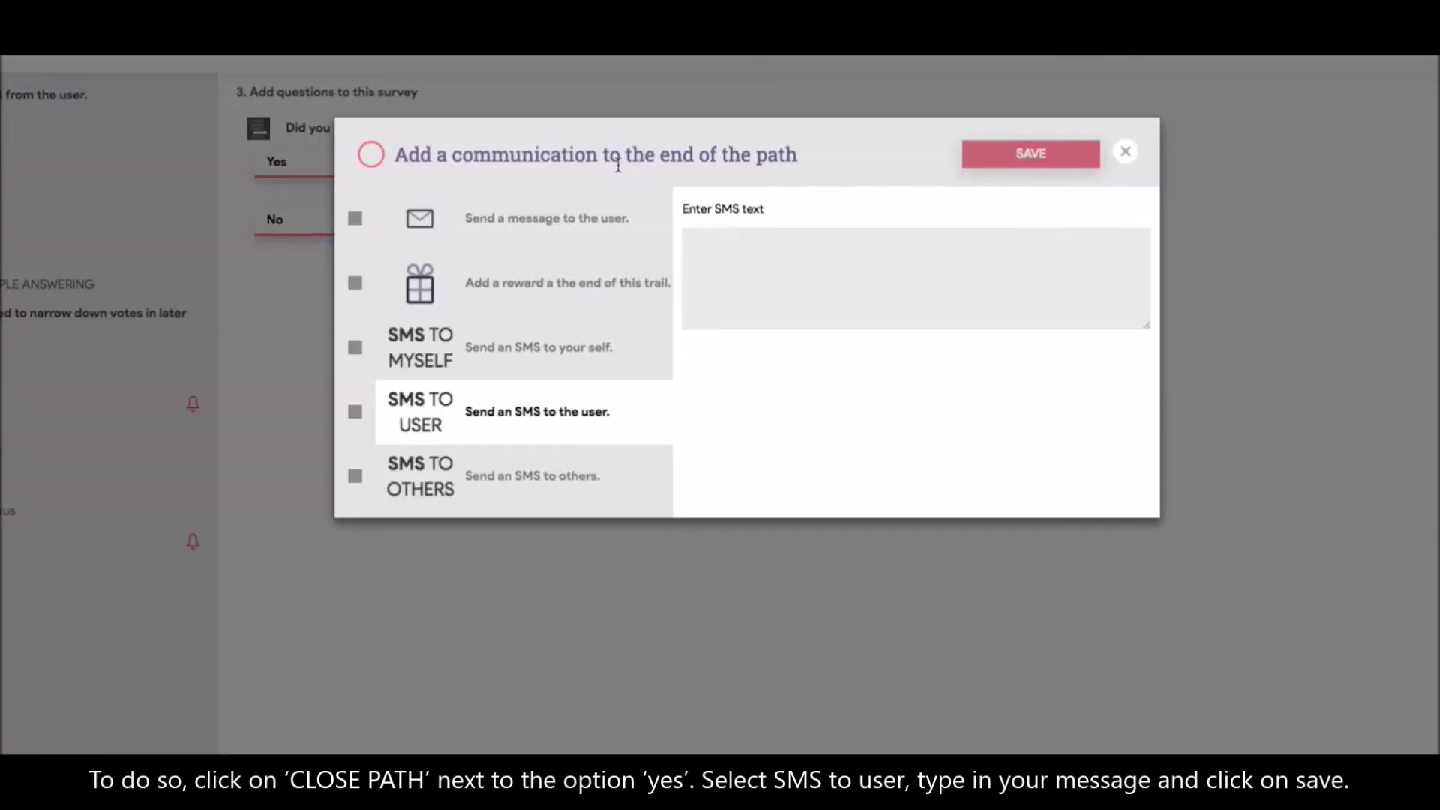
click(355, 411)
click(766, 245)
text(Thank you for your)
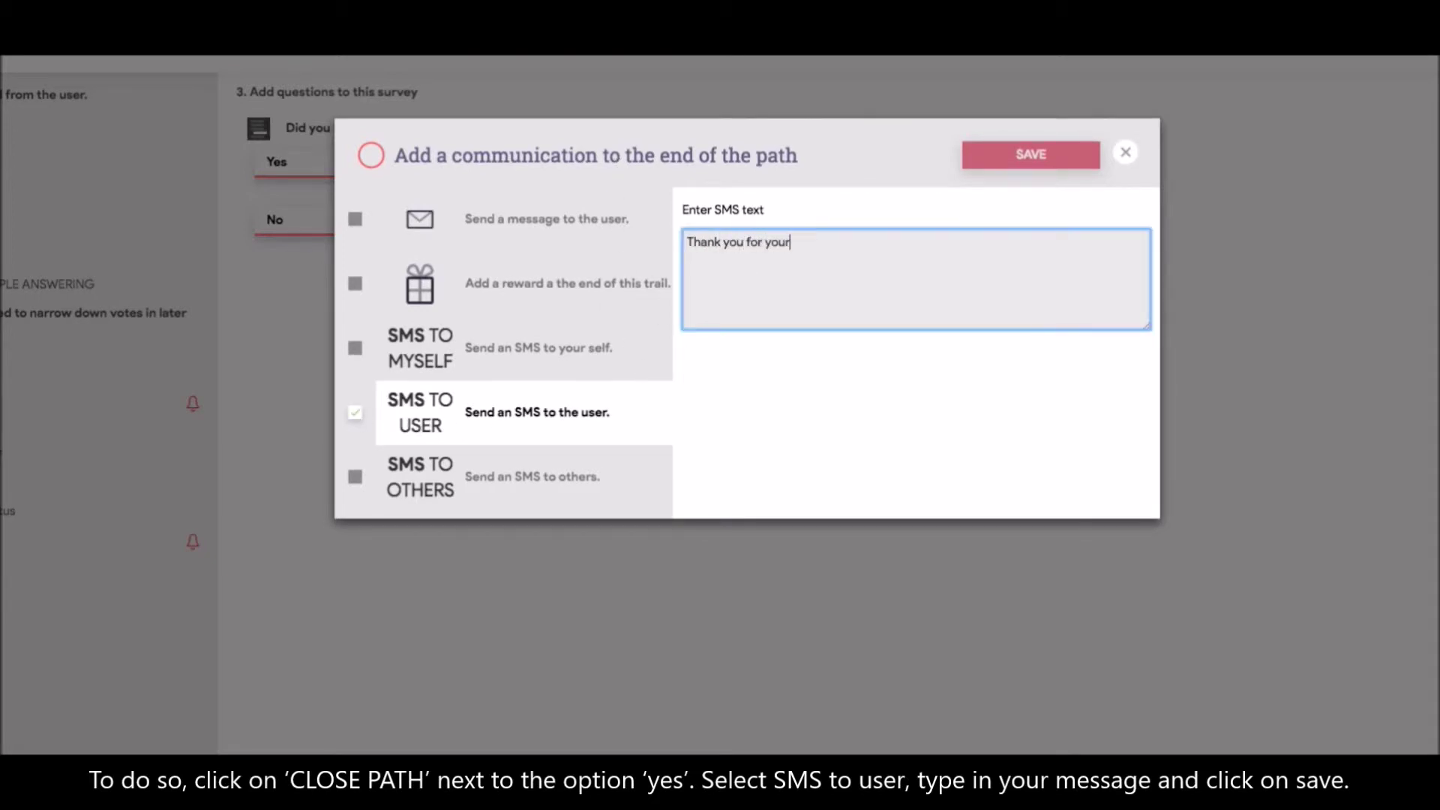
text( positive feedback!)
click(1064, 165)
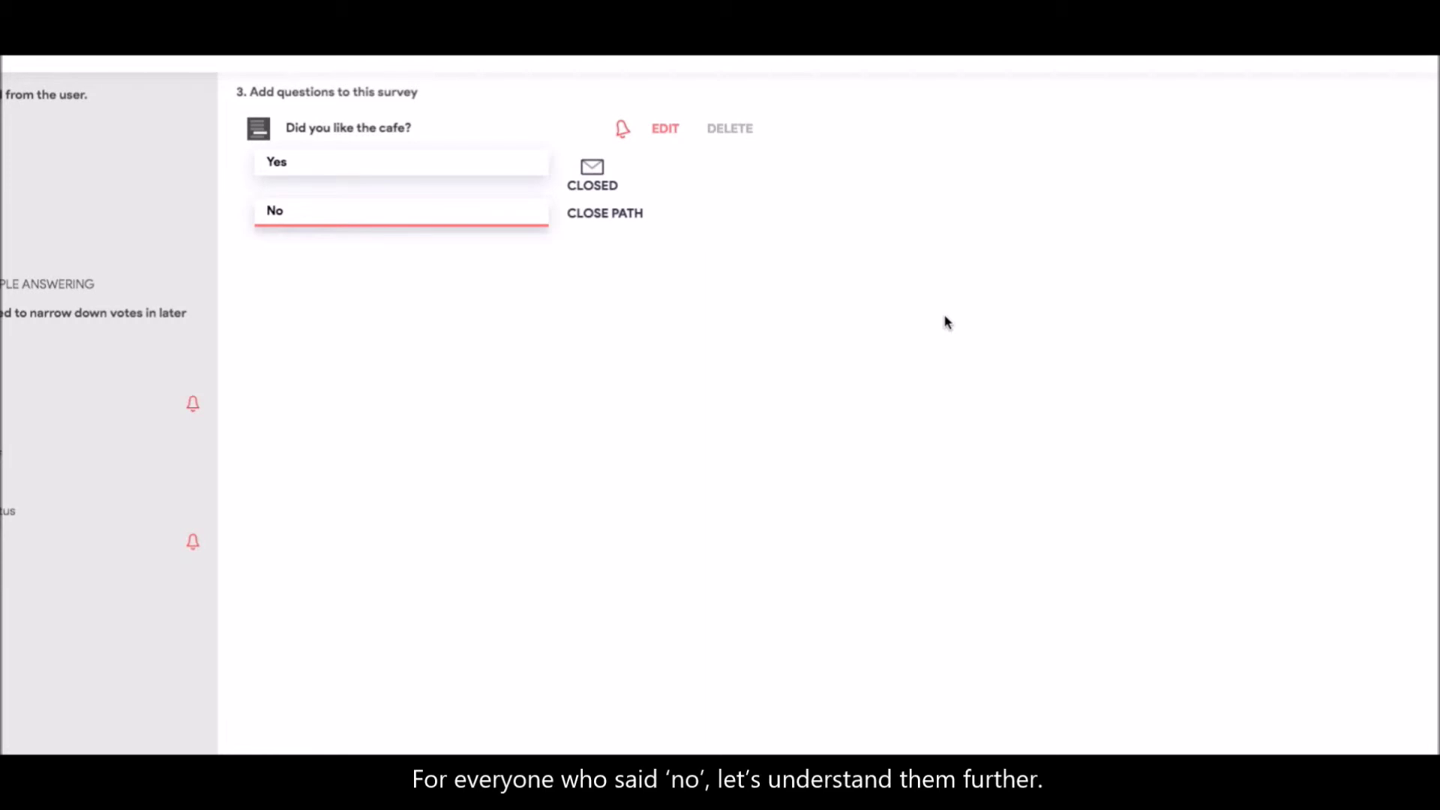
Add a multiple-picker follow-up under No, 'What did you not like?', with Food, Service and Ambience
click(379, 234)
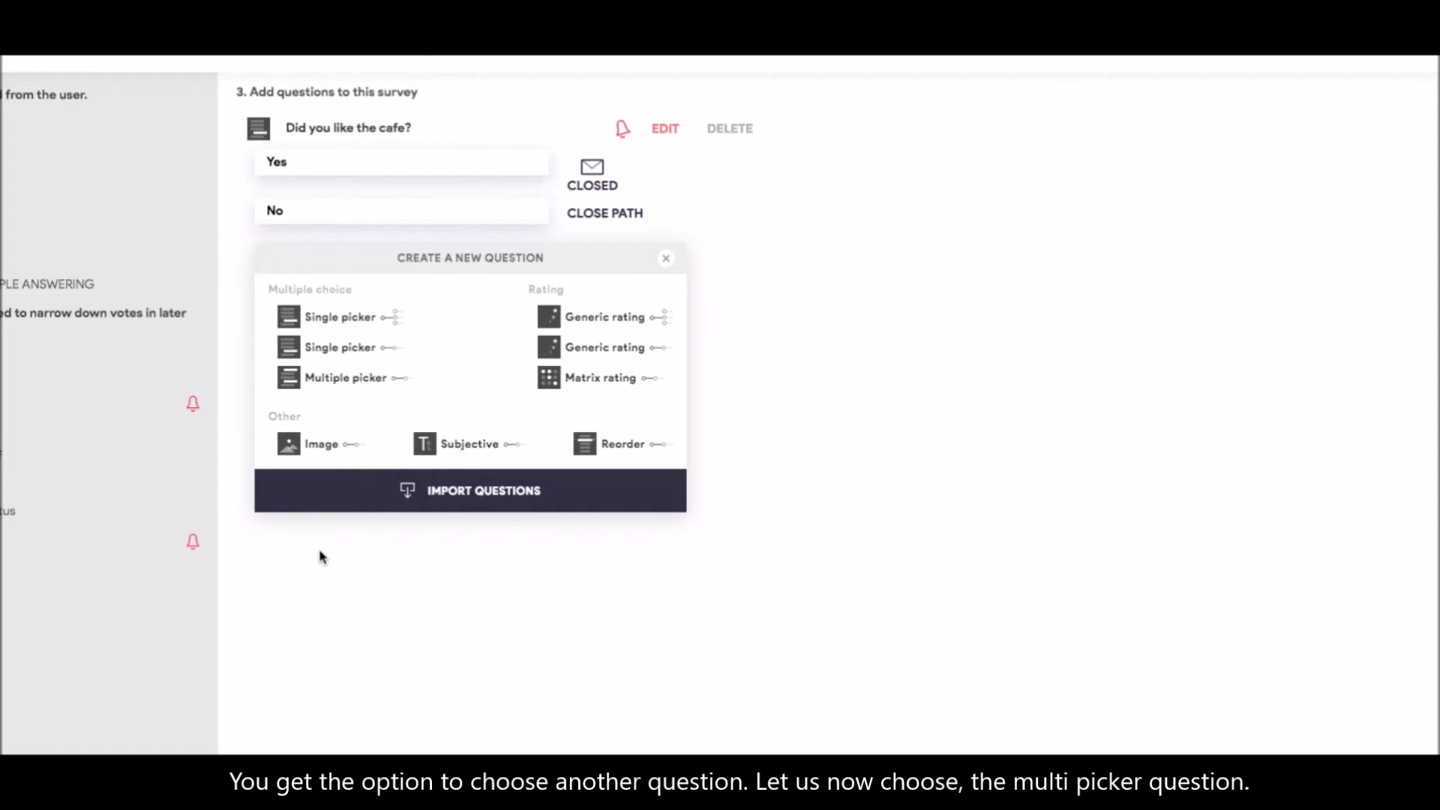
click(297, 379)
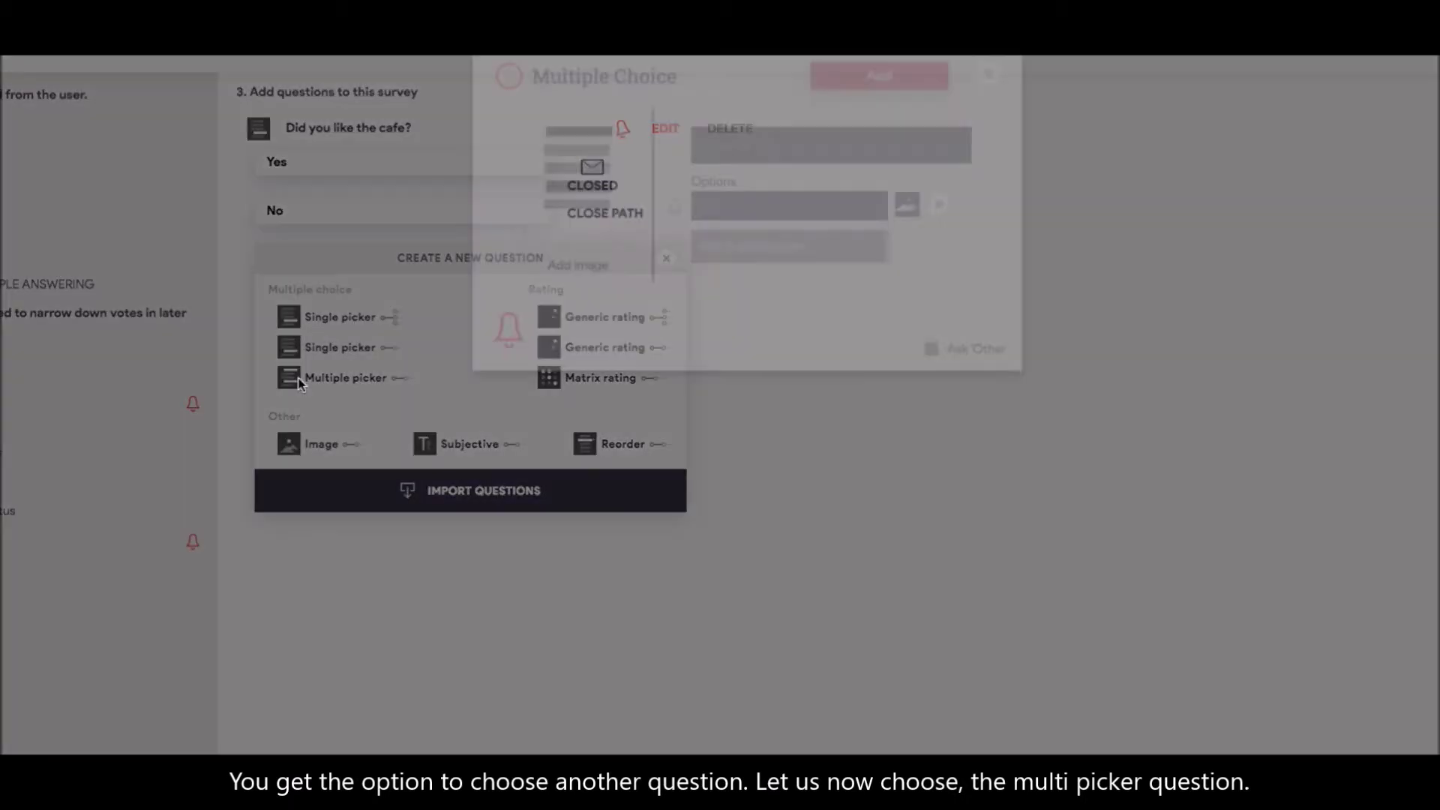
text(What did you n)
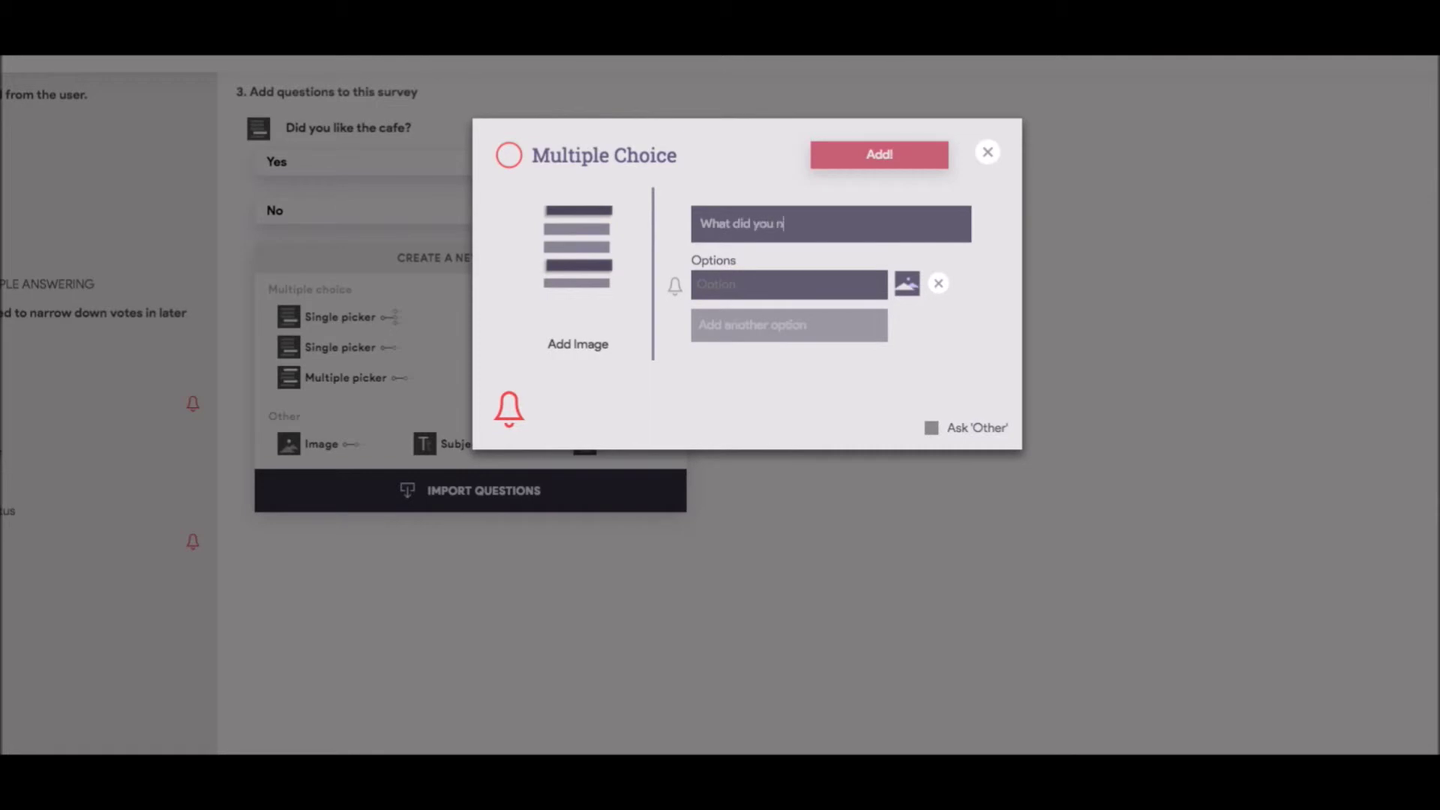
text(ot like?)
key(Tab)
text(Food)
key(Return)
text(Service)
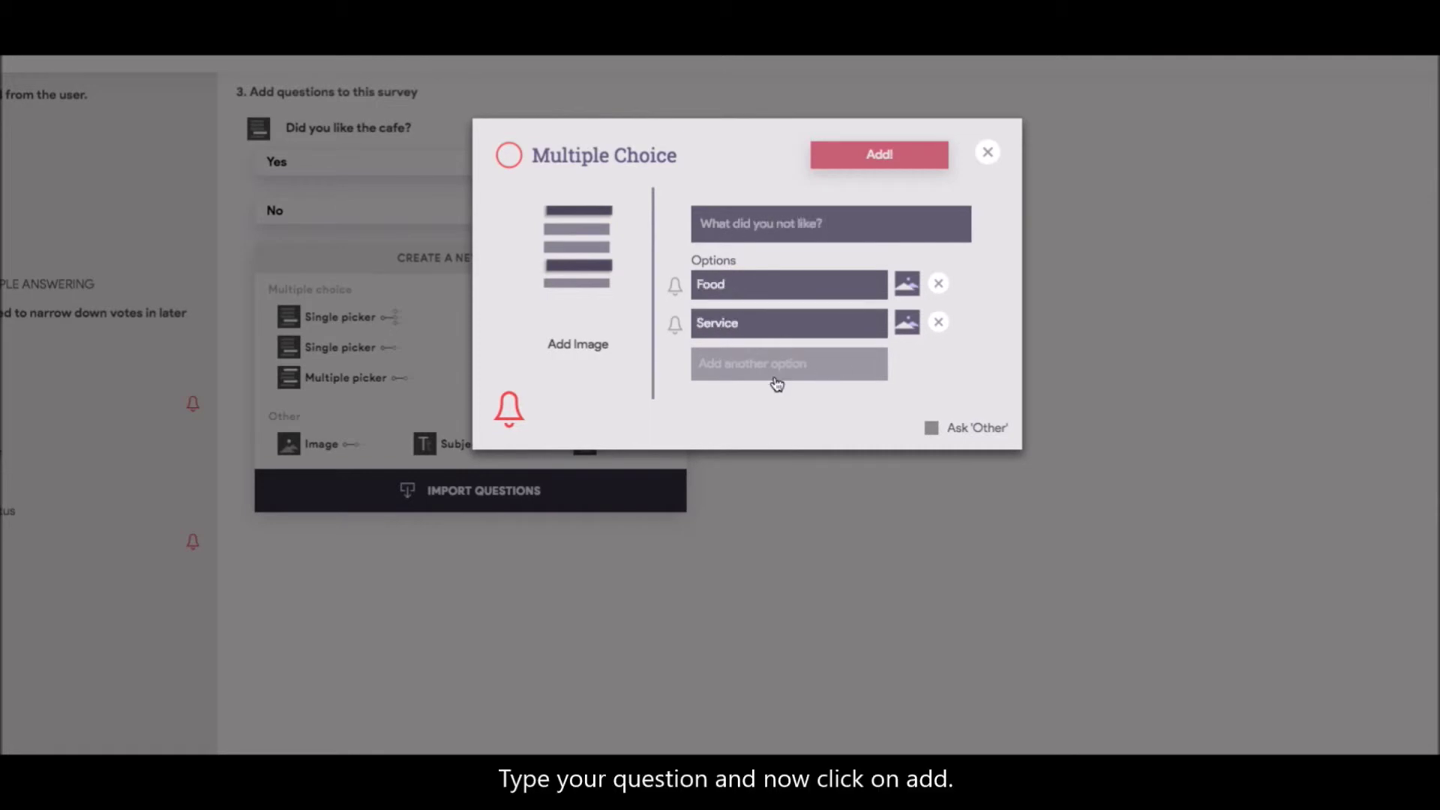
click(777, 375)
text(Ambien)
click(885, 153)
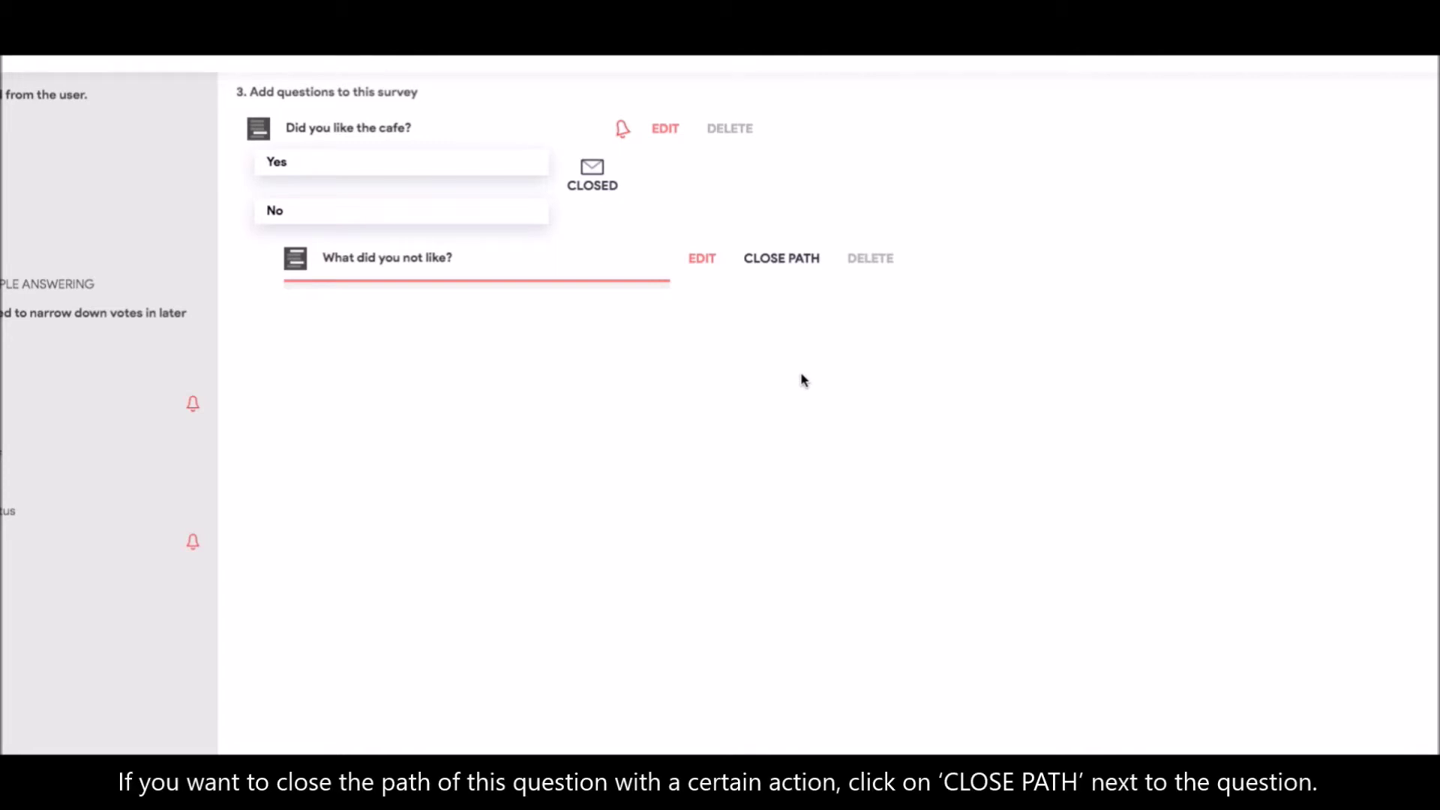
Close the follow-up path with an SMS to the user: 'We hope you have a better experience next time!'
click(784, 263)
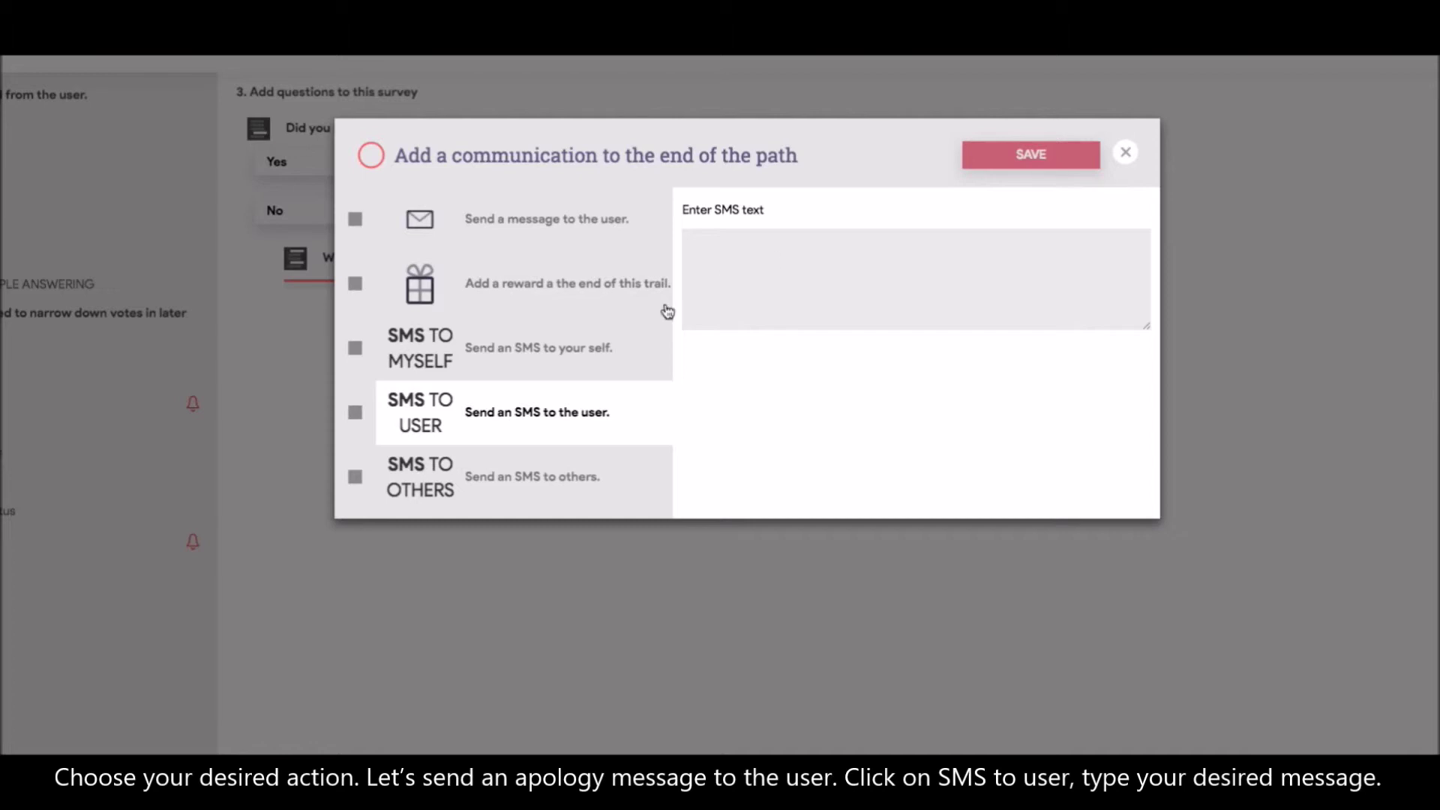
click(355, 412)
click(783, 257)
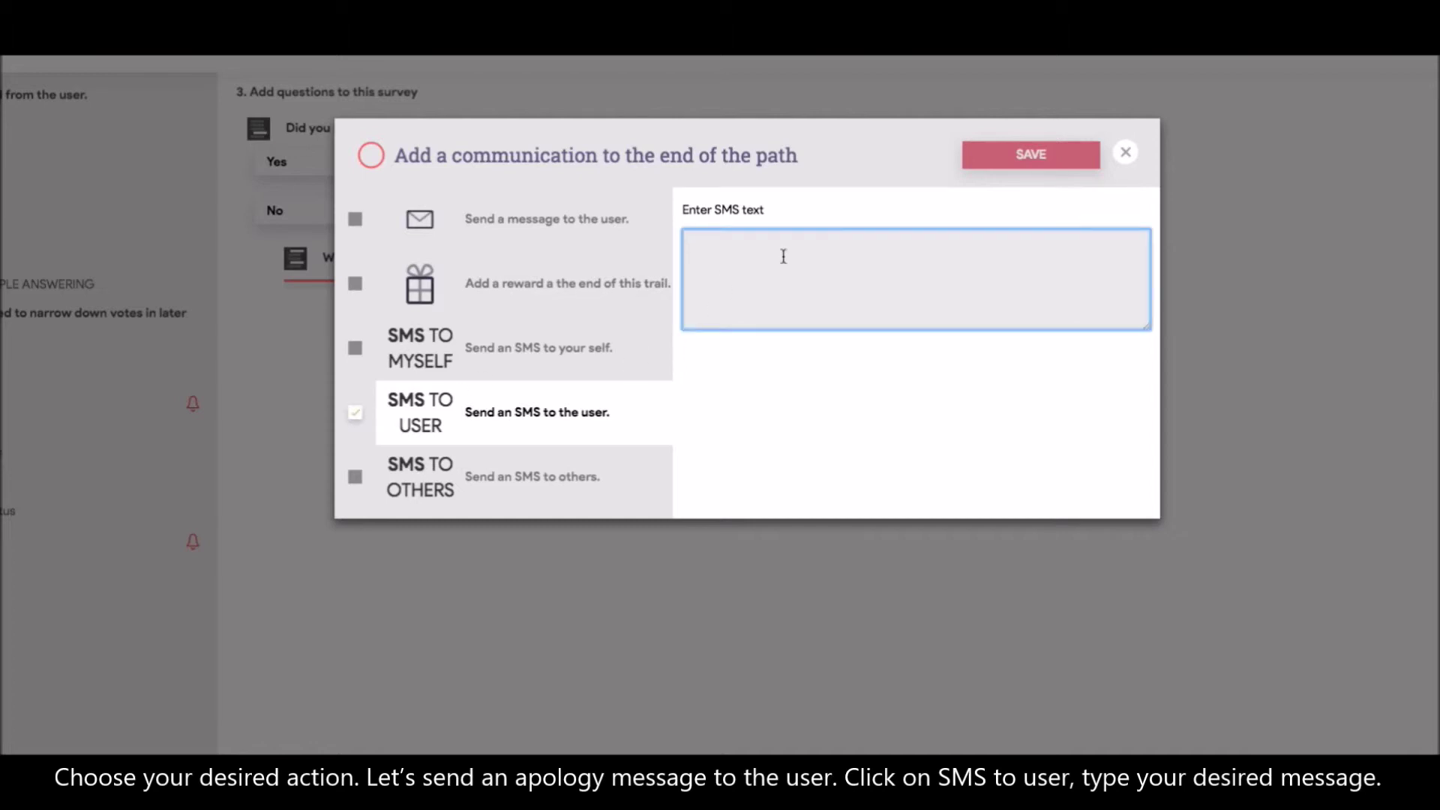
text(We hope you have a better experience next time!)
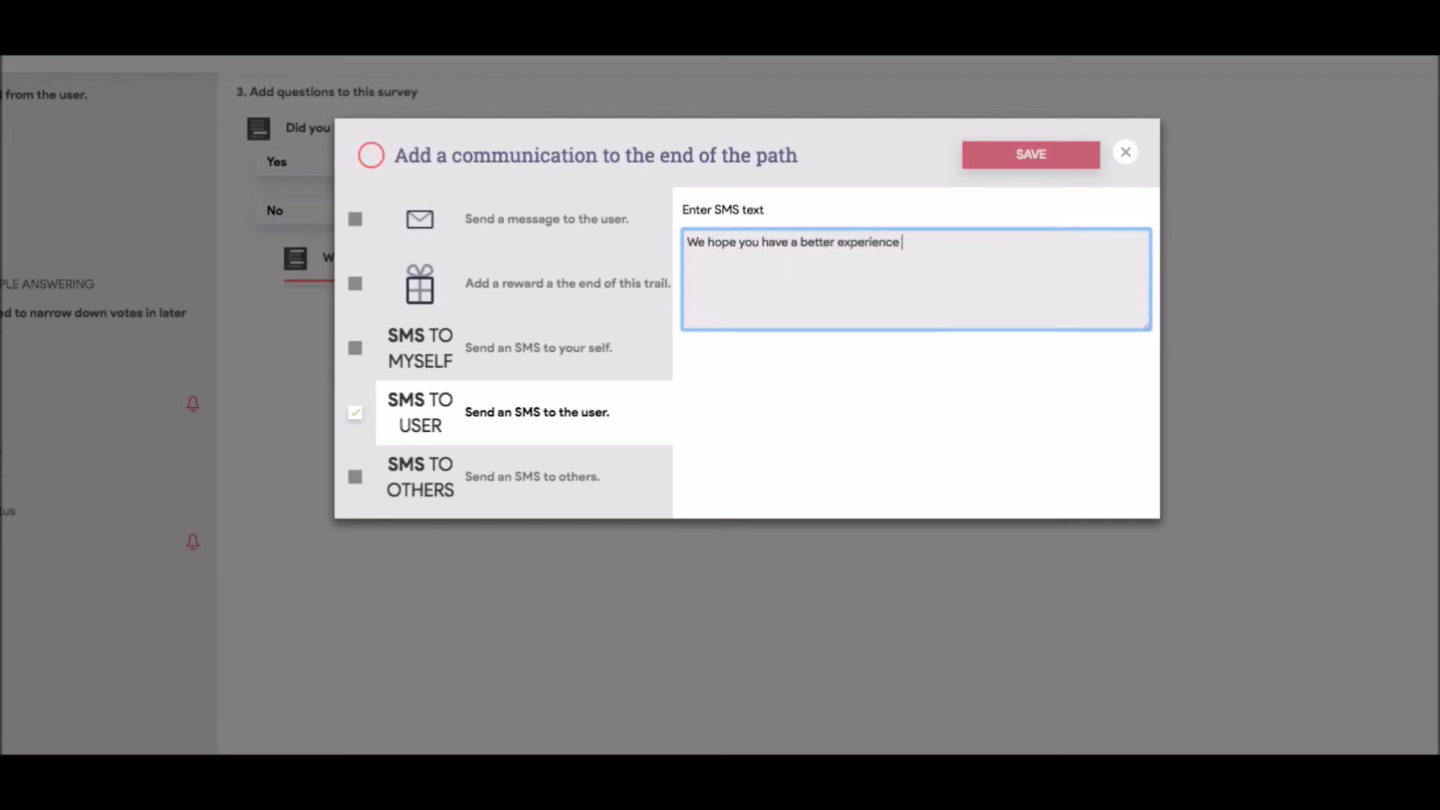
click(1042, 150)
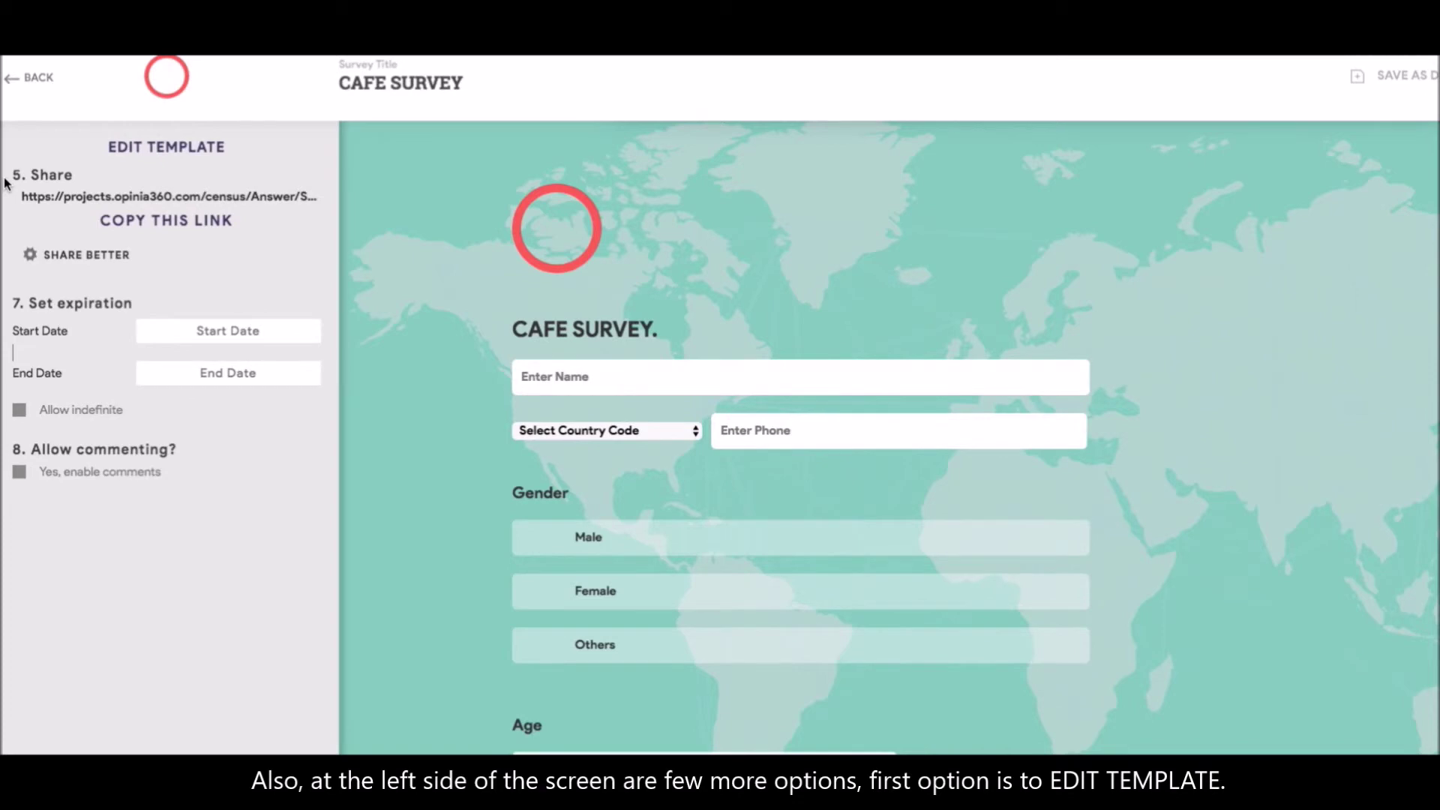
Apply a darker background colour and the dark Aa display theme, then save and preview
click(138, 150)
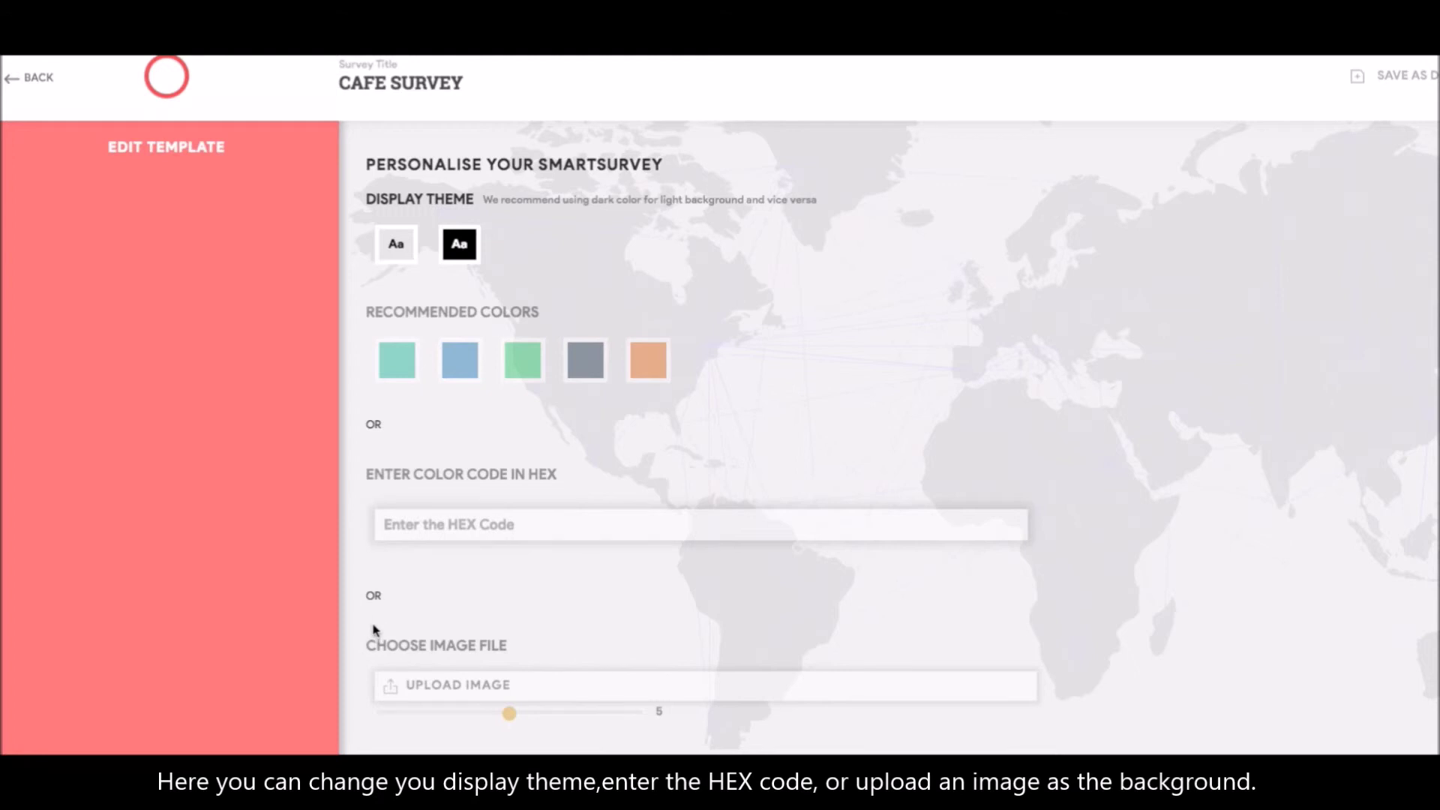
click(590, 370)
click(465, 244)
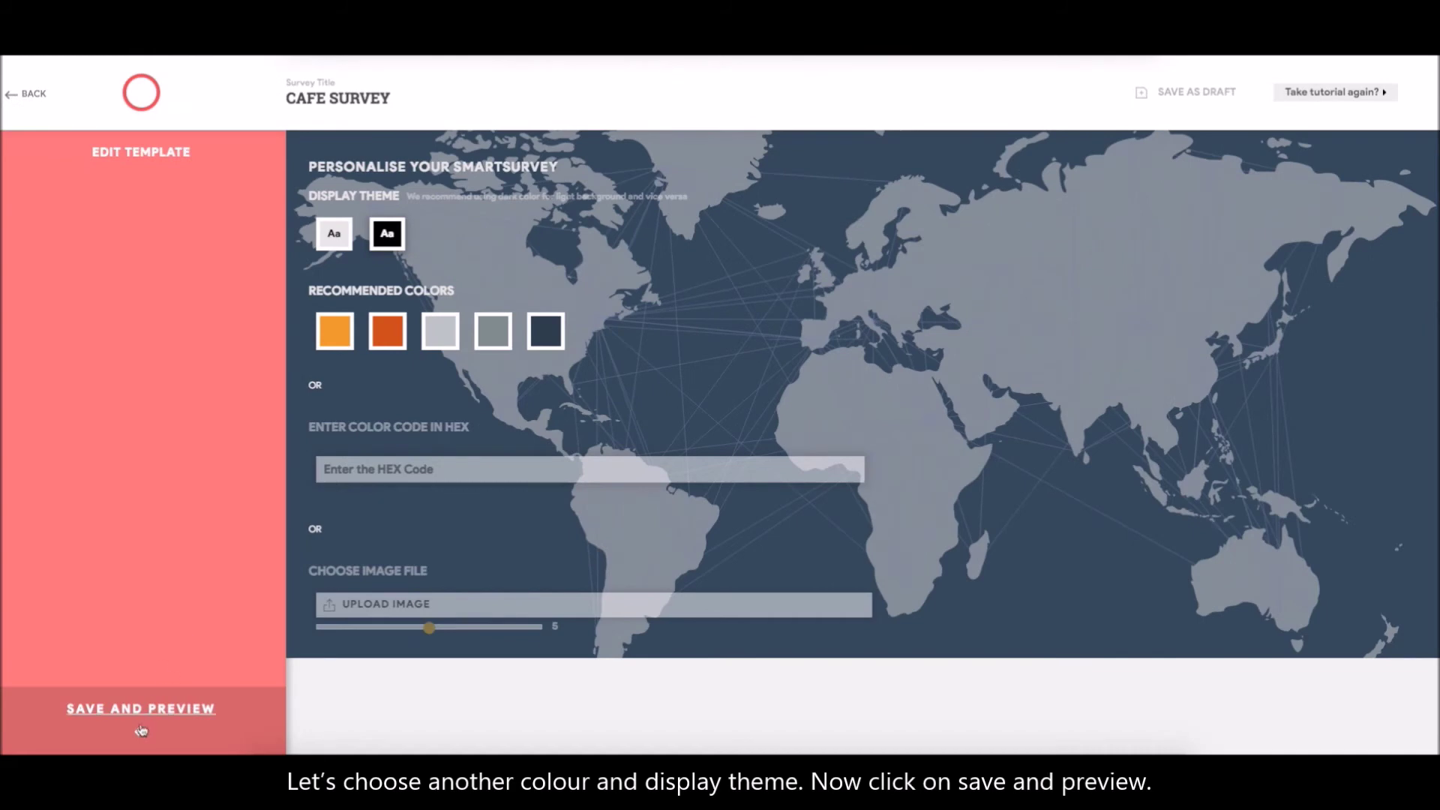
click(141, 730)
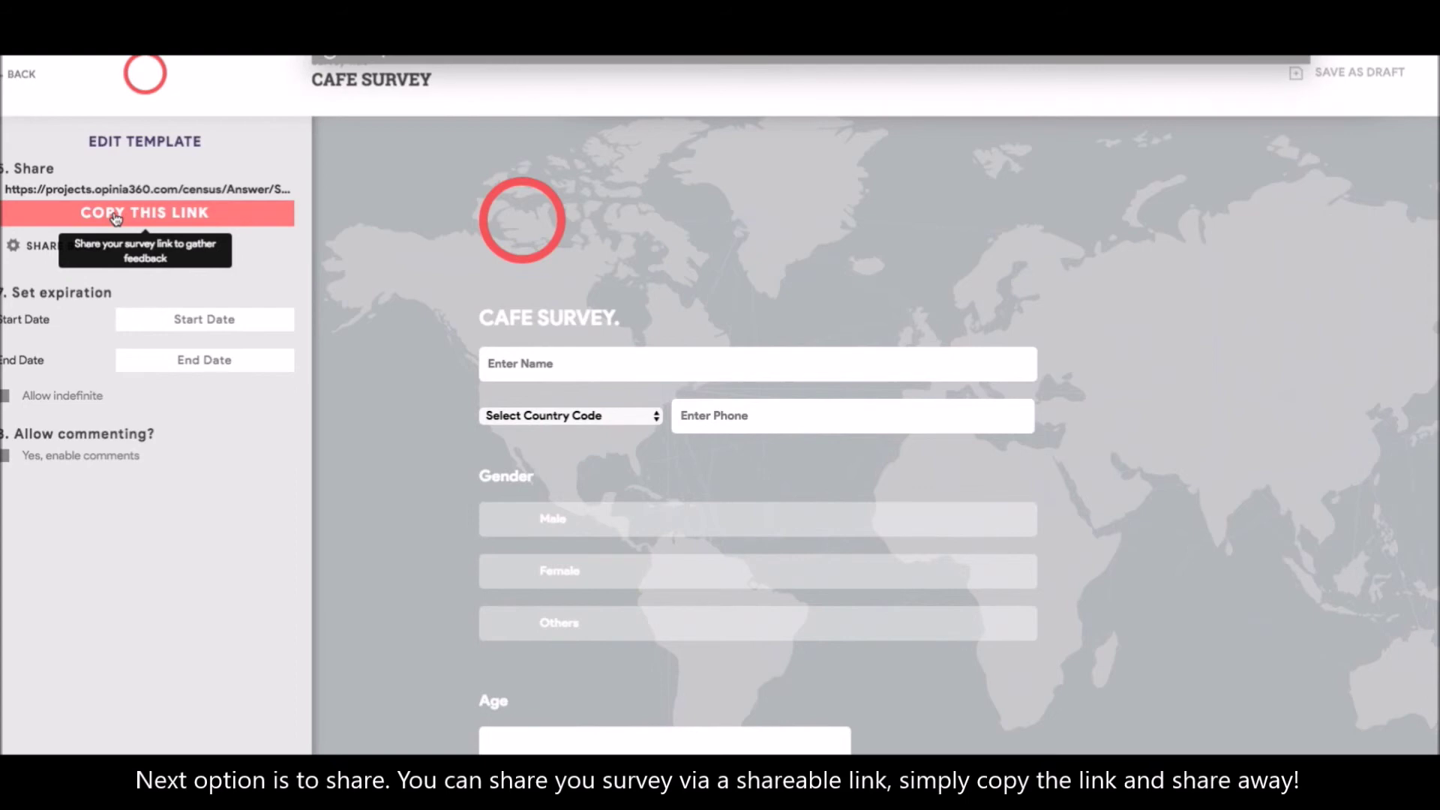
In the advanced sharing options, grant the existing survey collector access and save the sharing settings
click(33, 258)
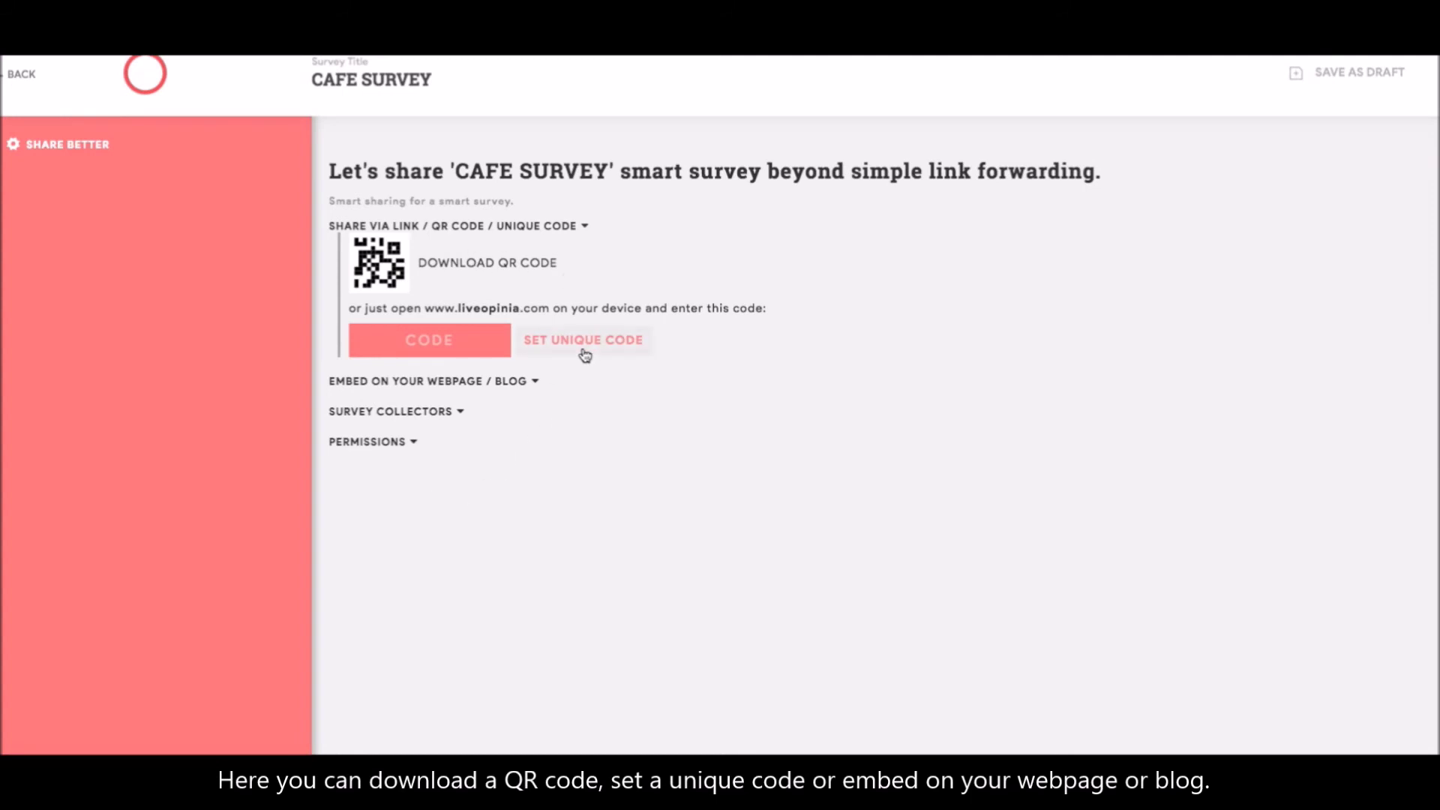
click(490, 383)
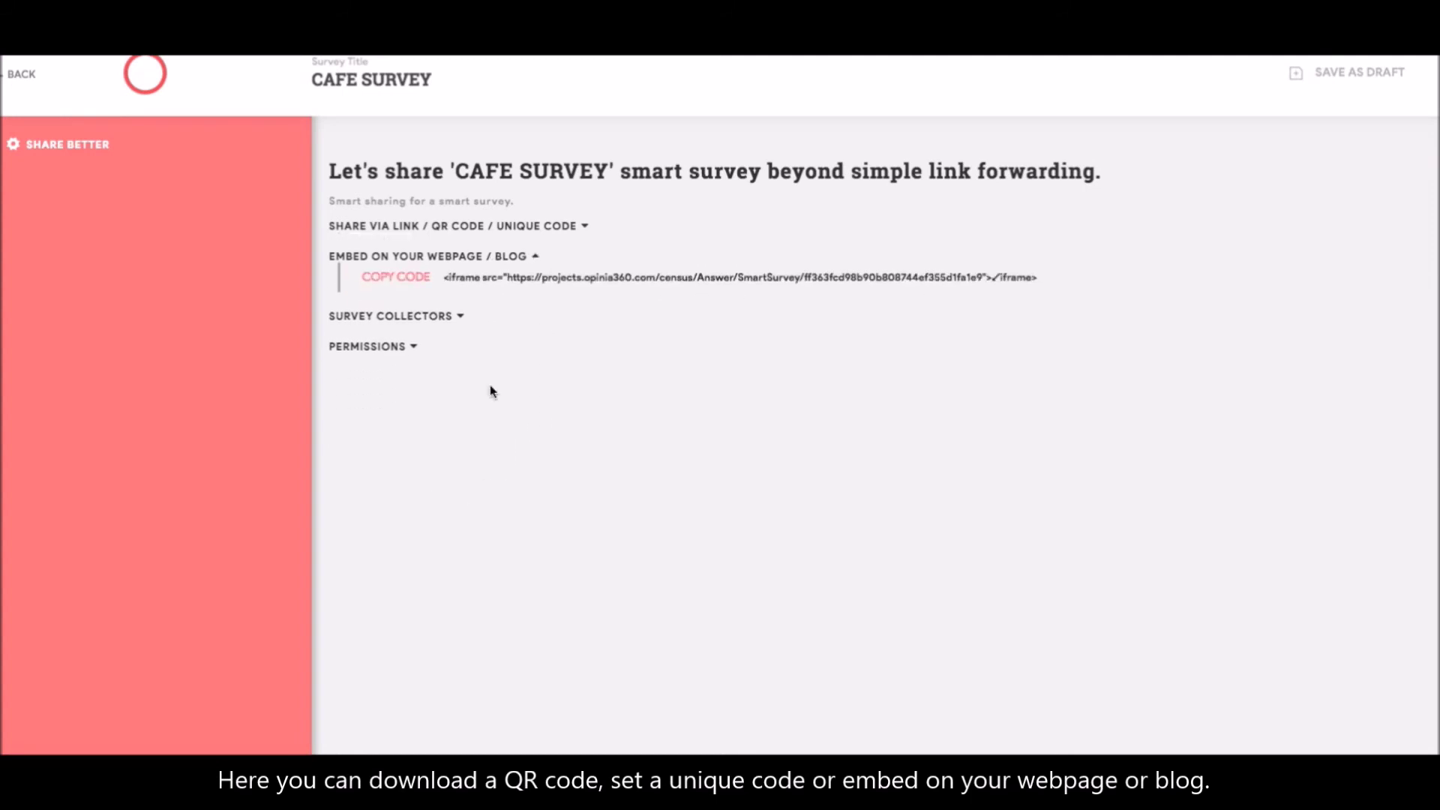
click(441, 318)
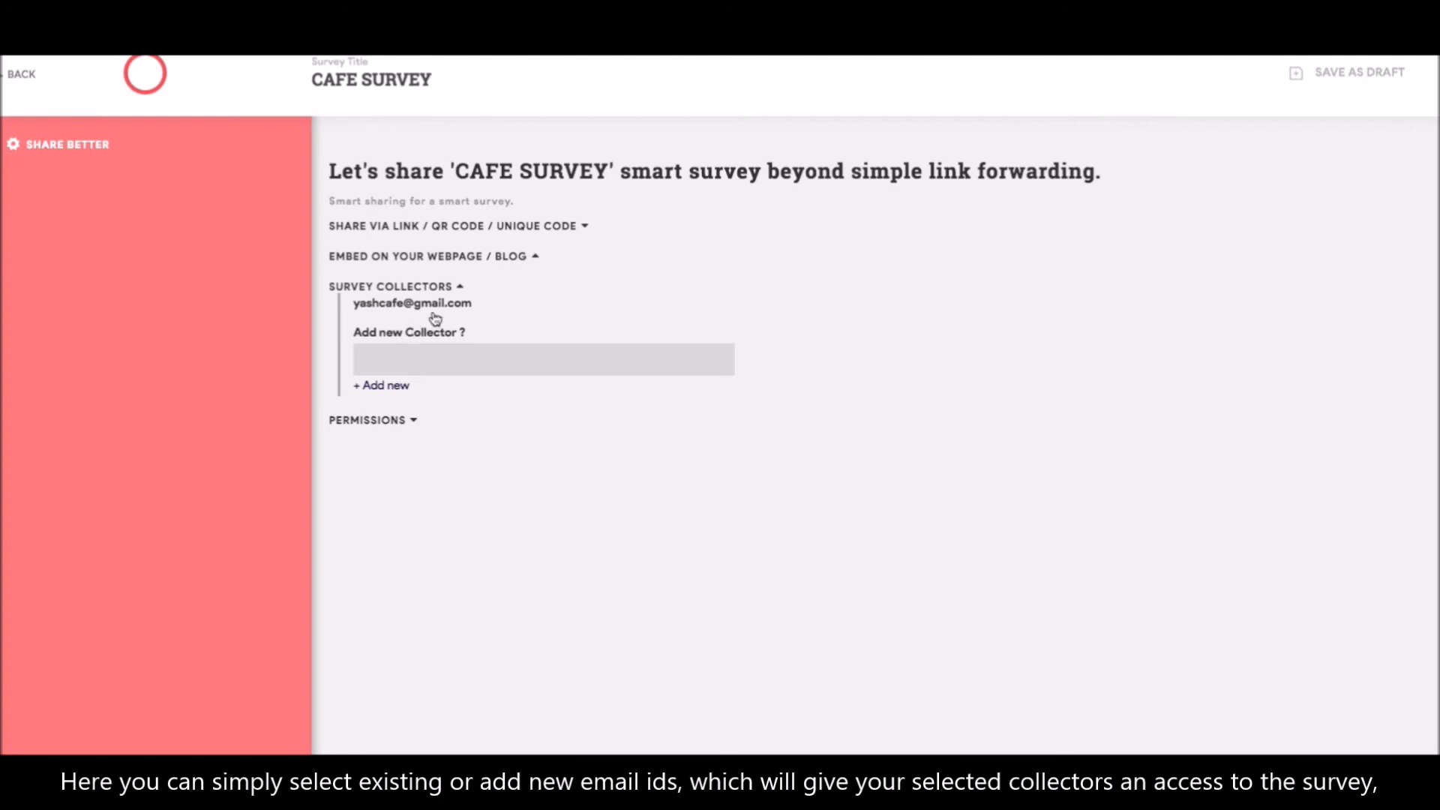
click(439, 309)
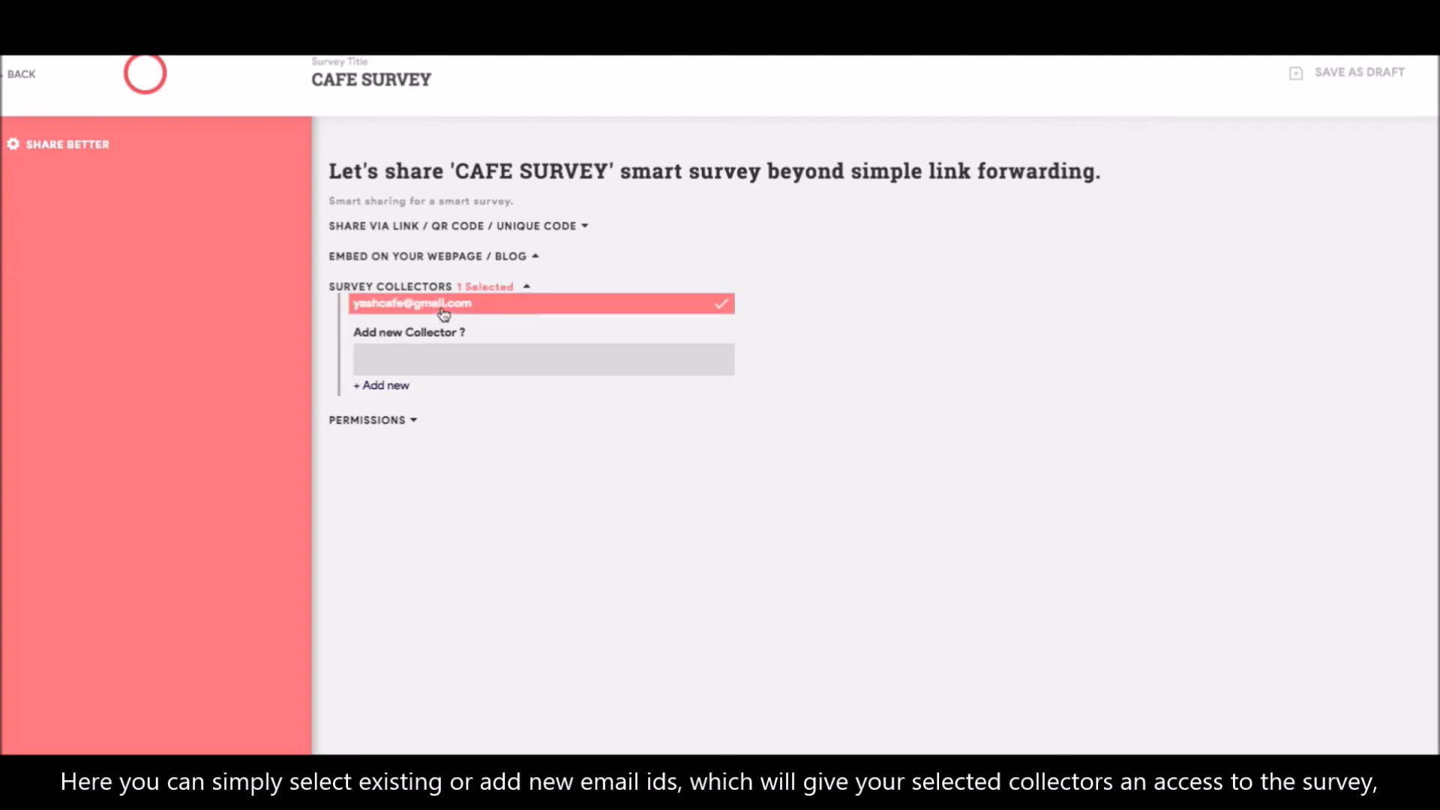
click(401, 421)
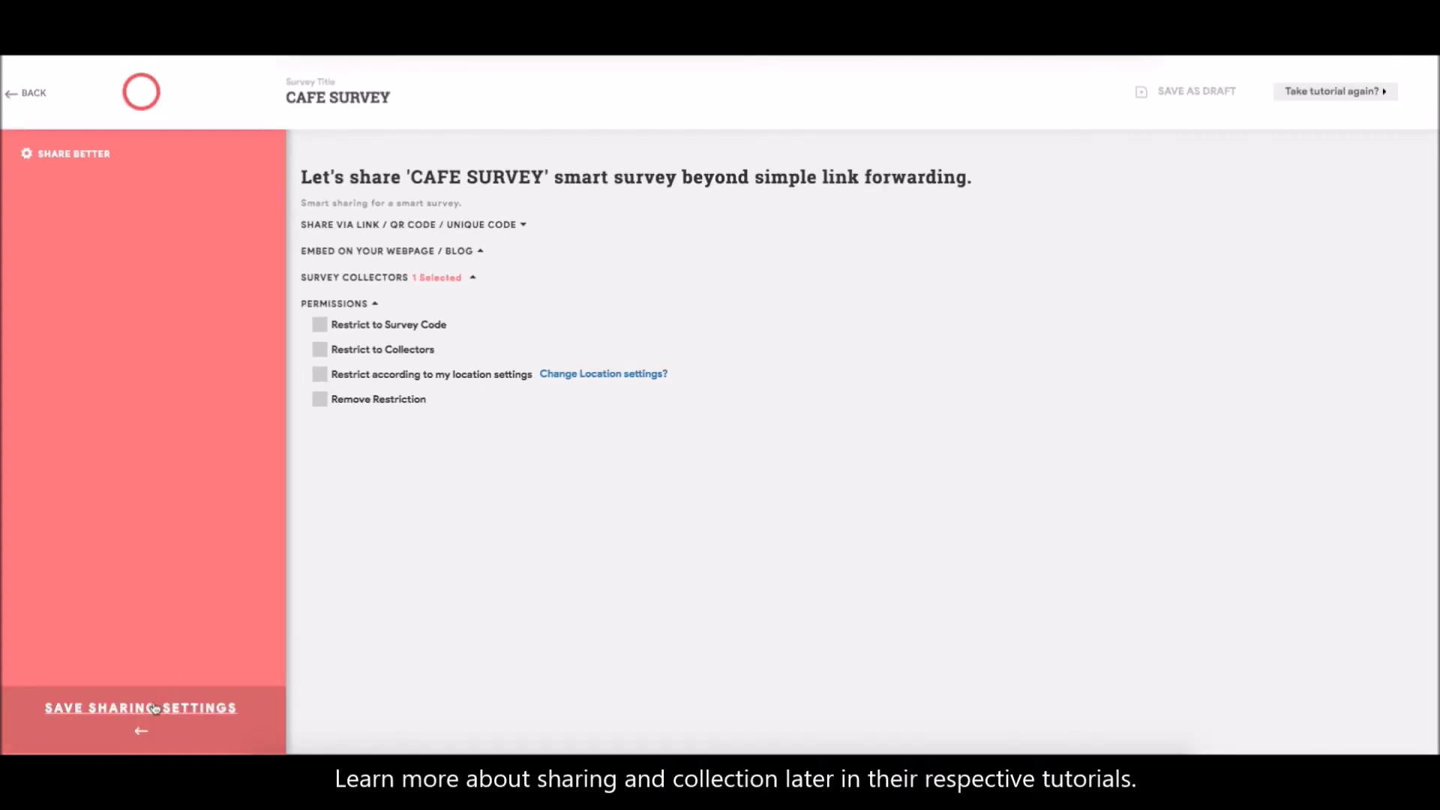
click(154, 708)
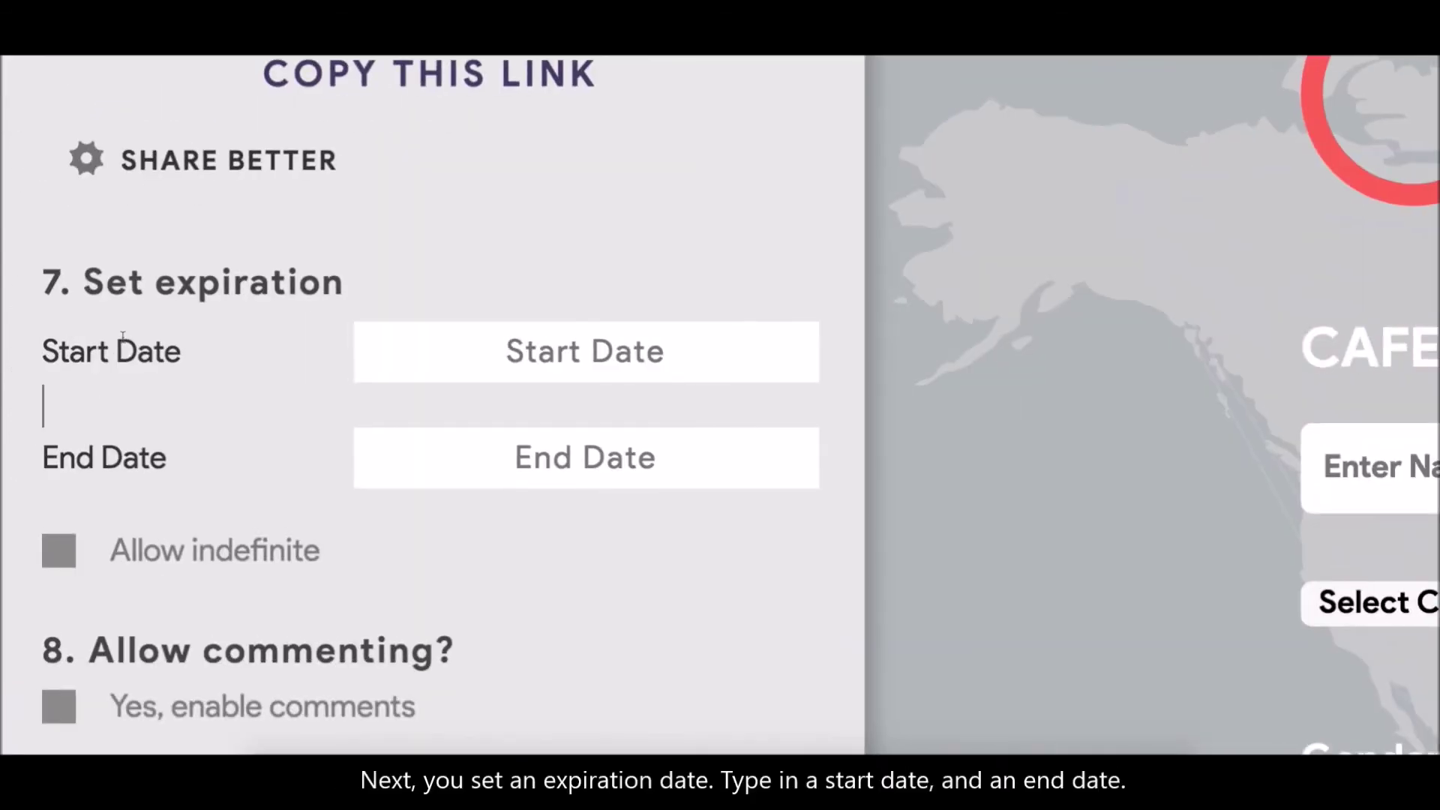
Set start date 03-04-2018, end date 06-04-2018, and allow indefinite expiration
click(480, 353)
click(558, 586)
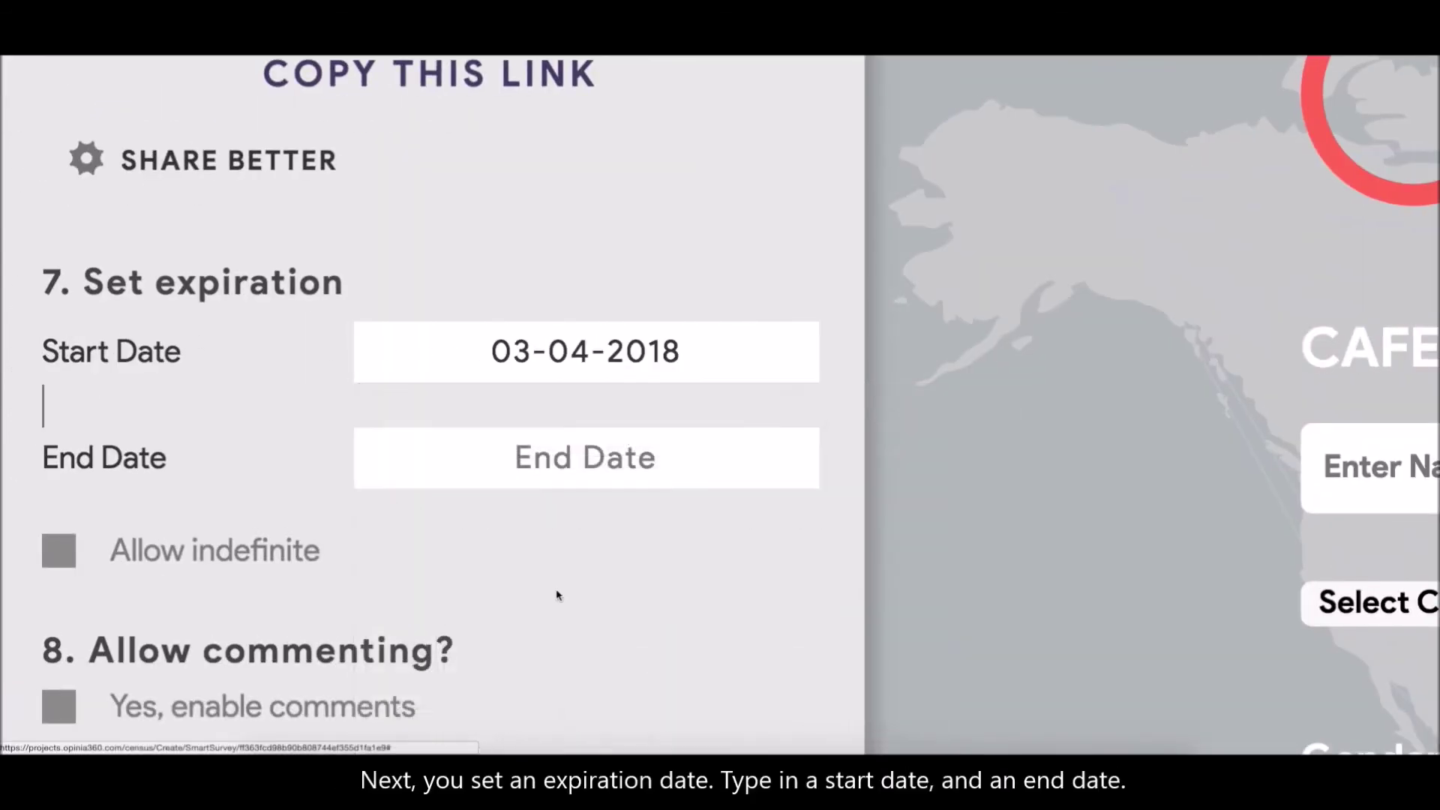
click(550, 474)
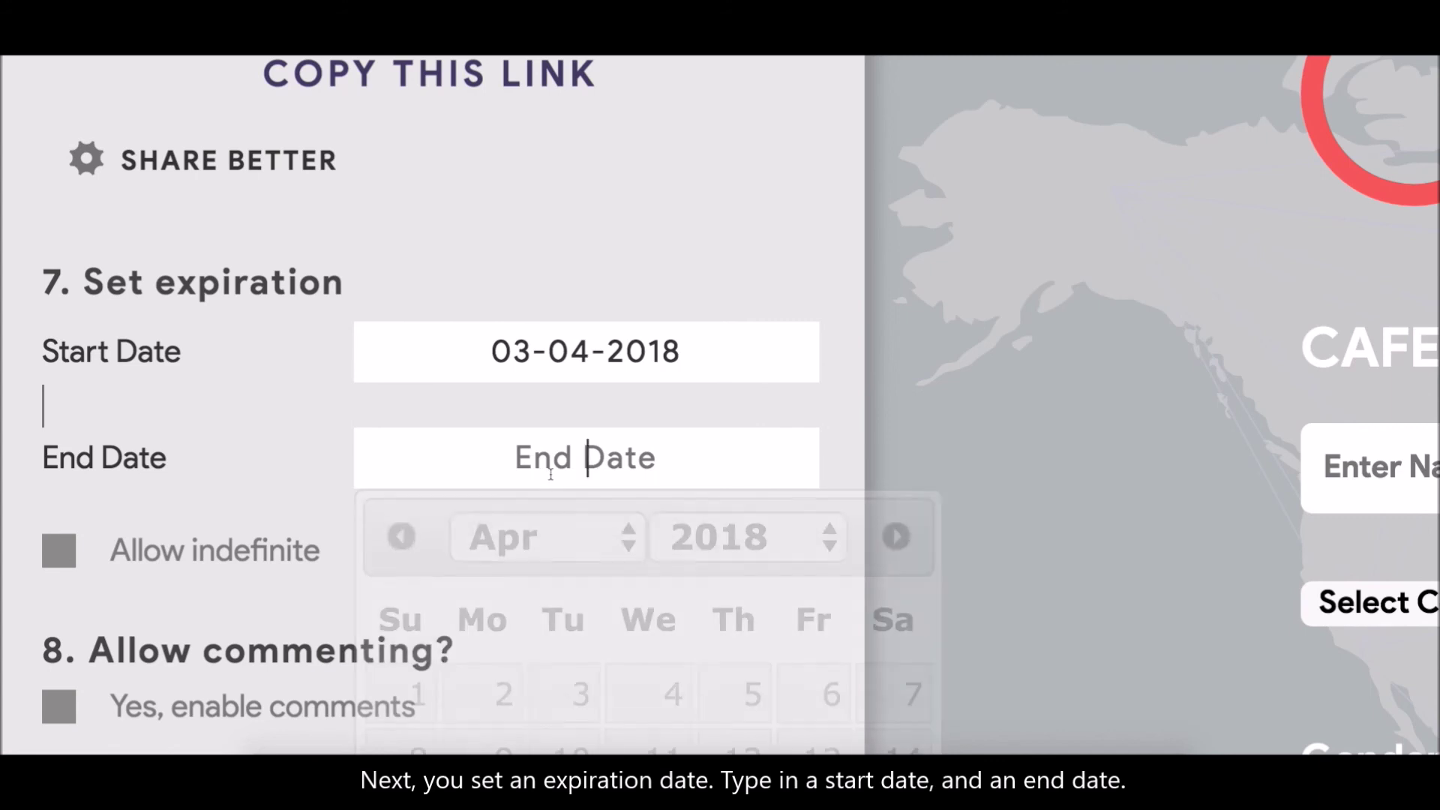
click(809, 714)
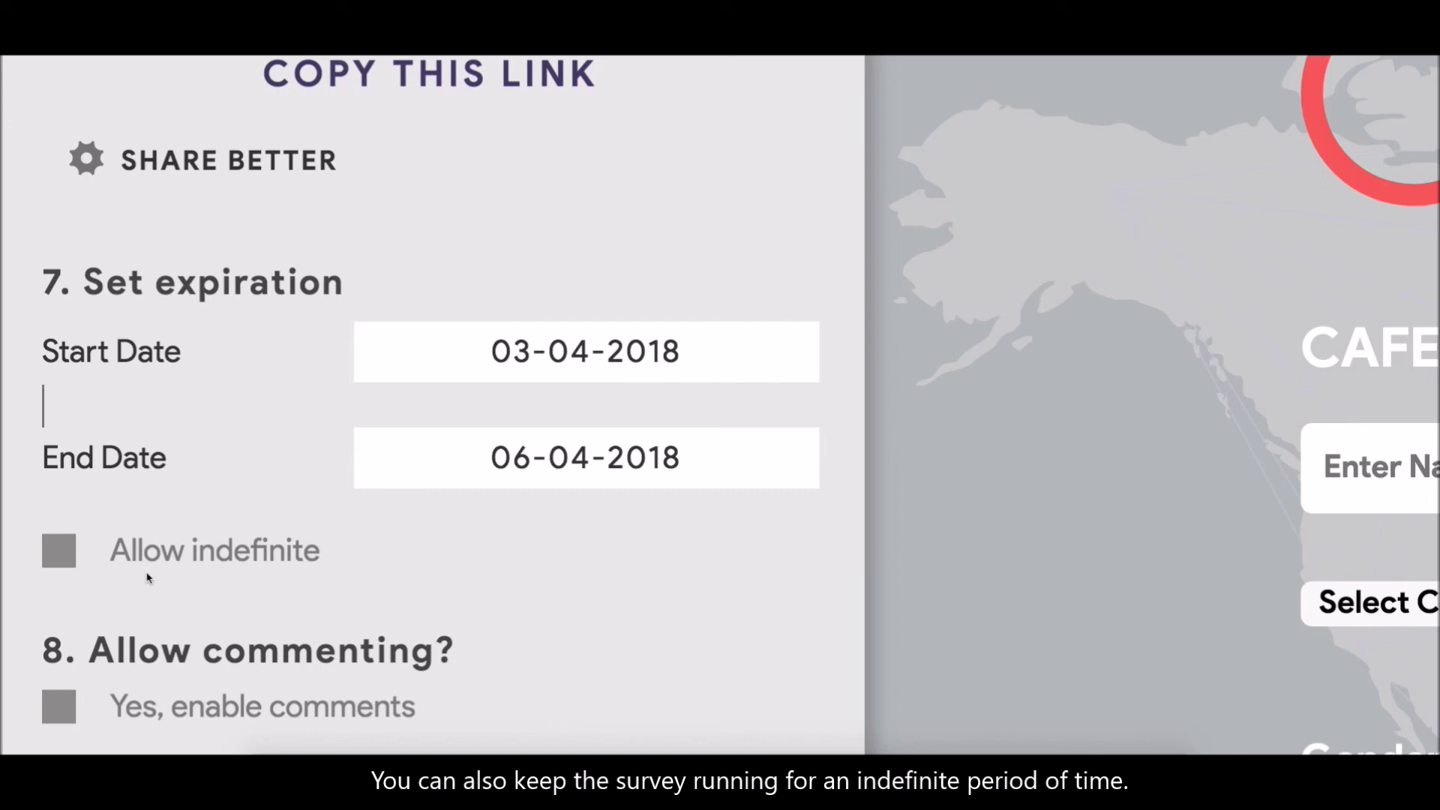
click(60, 553)
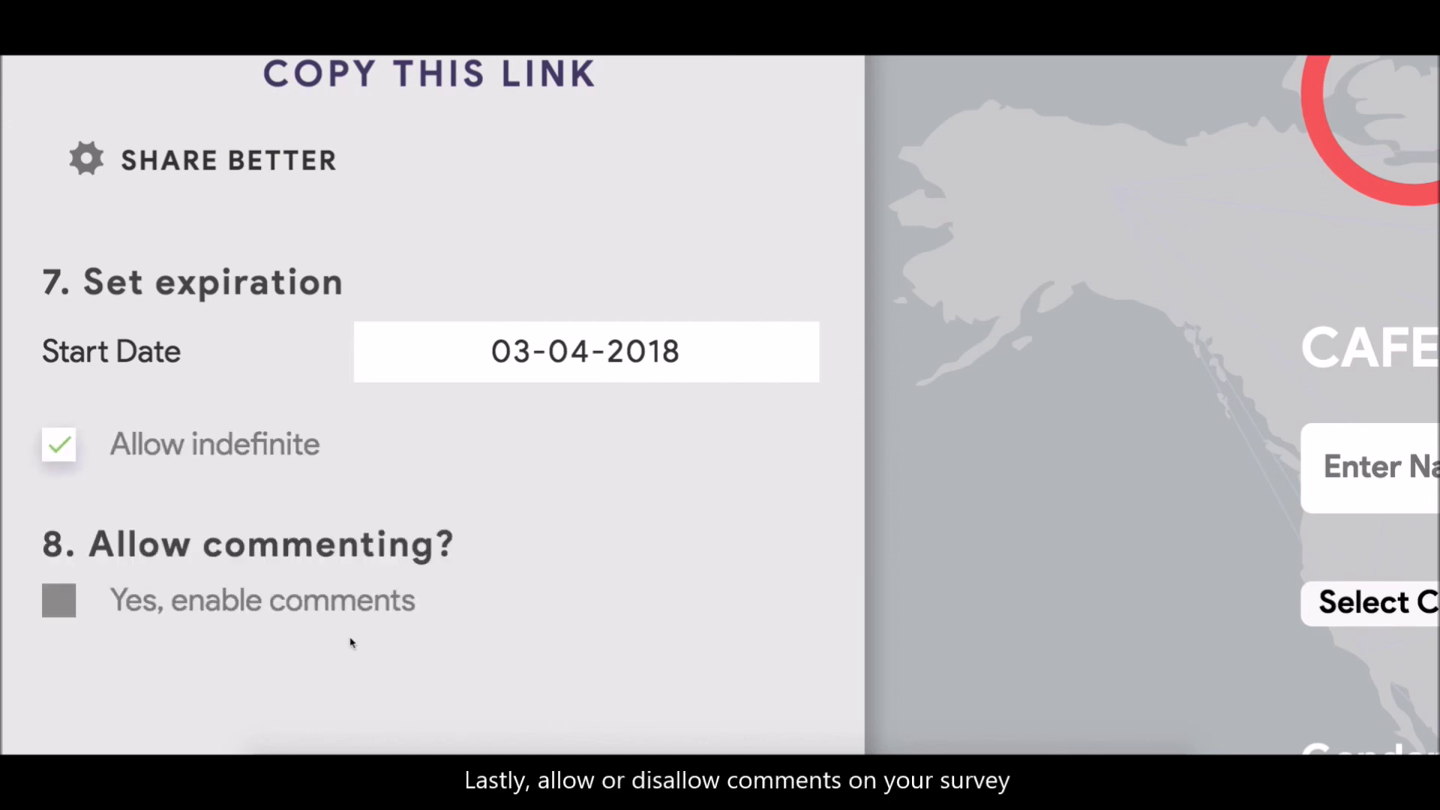